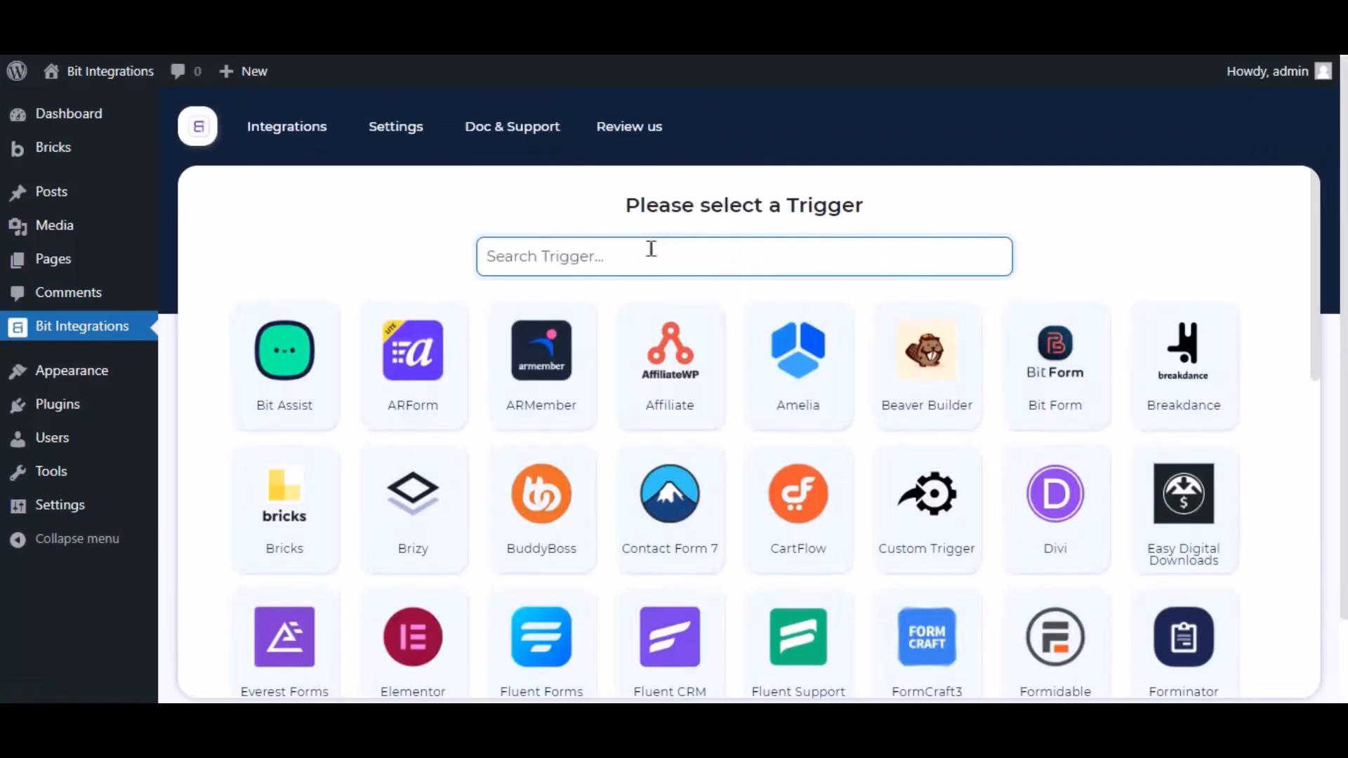
# Search the triggers for Bricks, select it as the integration's trigger, and view its list of available forms.
pyautogui.write('bricks')
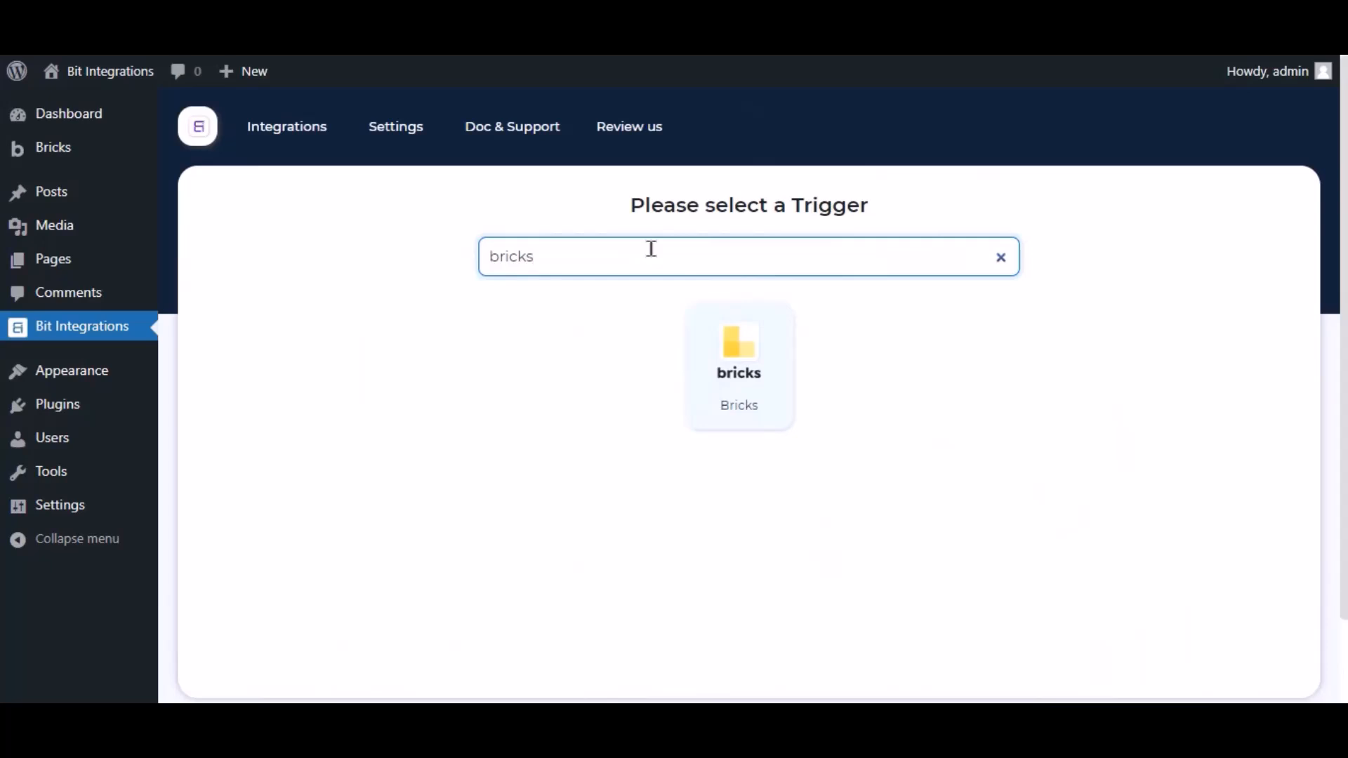
pyautogui.click(705, 341)
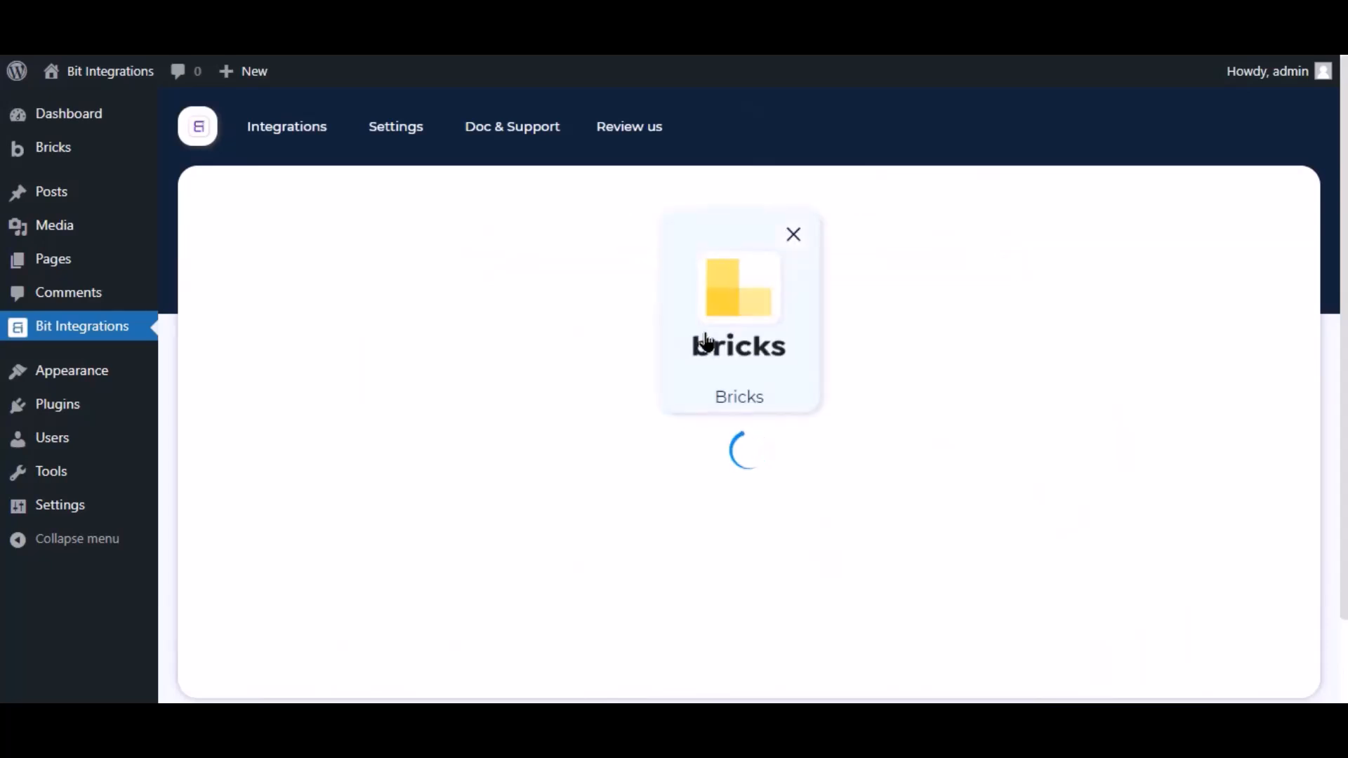
pyautogui.click(653, 523)
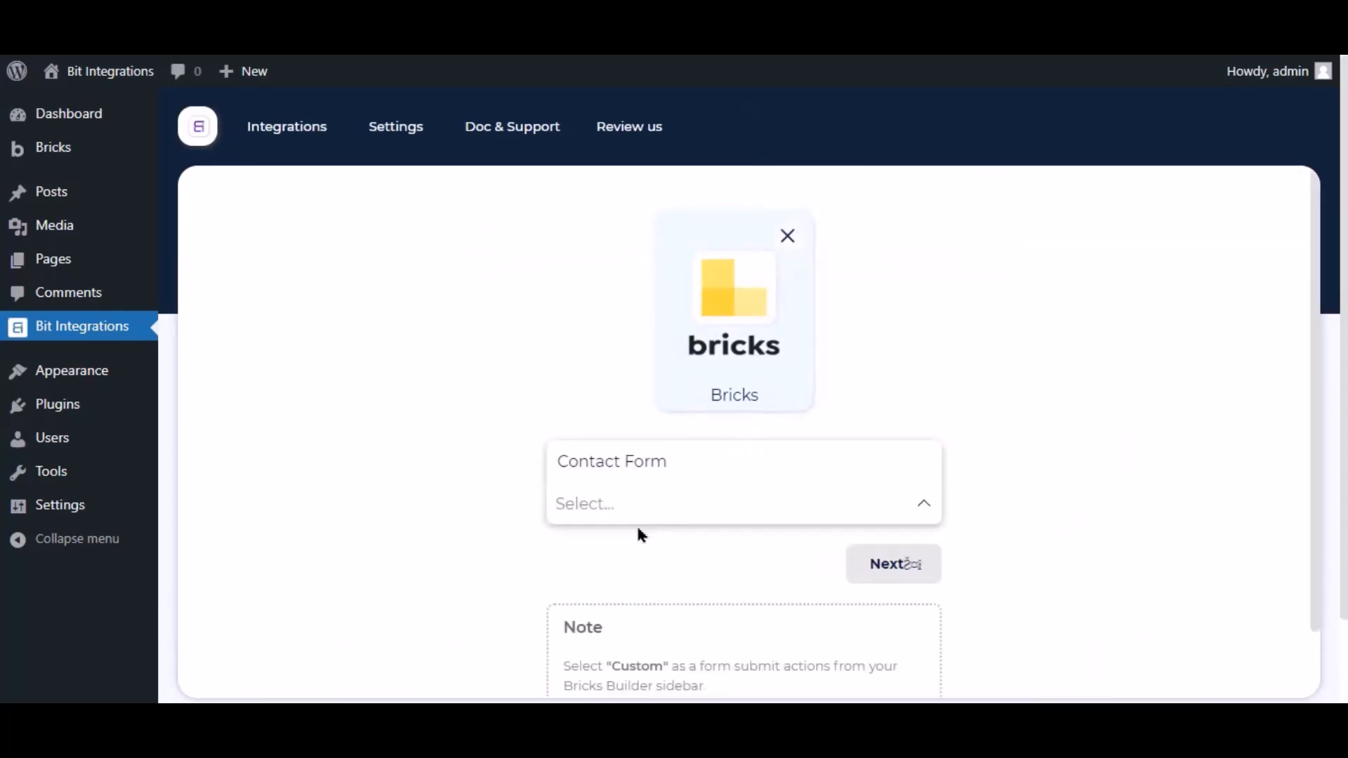
pyautogui.click(501, 489)
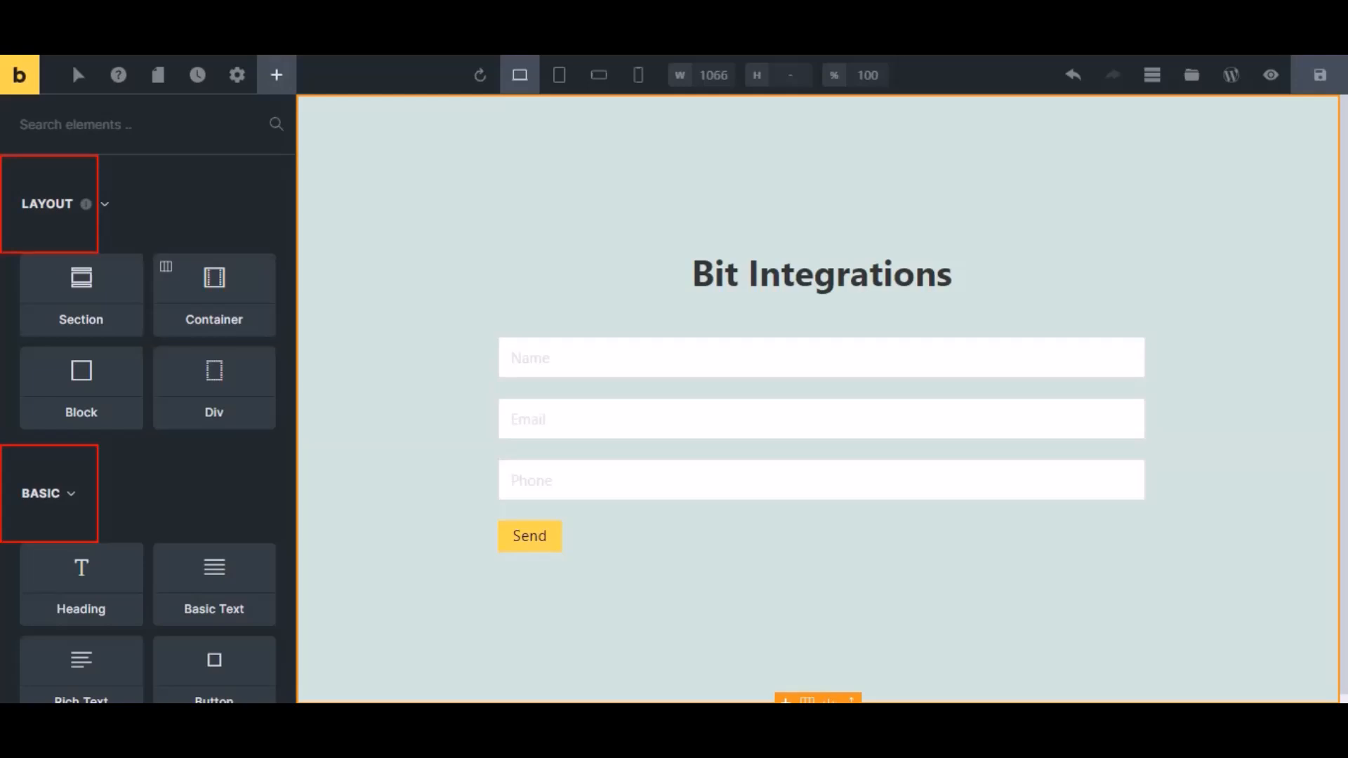
# In the Bricks builder, set the Contact Form's action after successful submit to Custom and save the page.
pyautogui.click(560, 404)
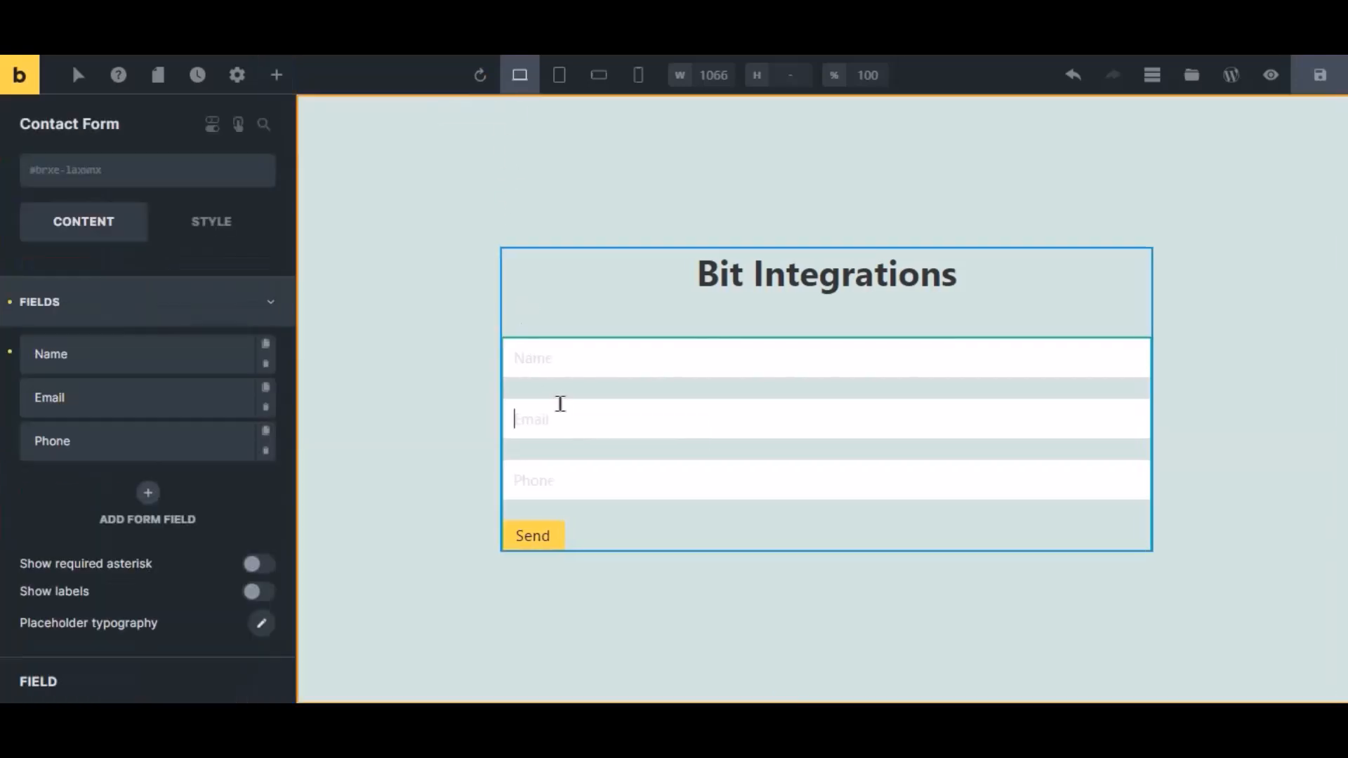
pyautogui.click(79, 323)
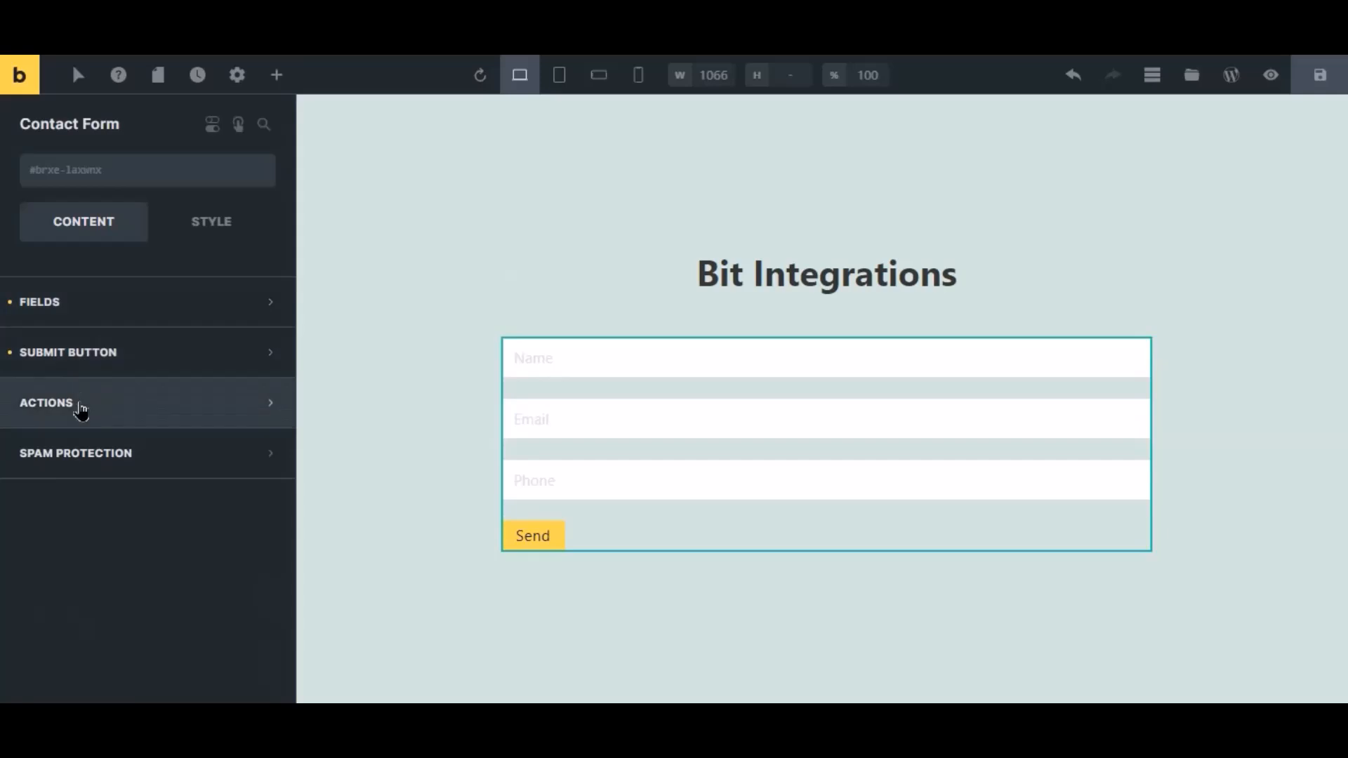
pyautogui.click(78, 403)
pyautogui.click(81, 481)
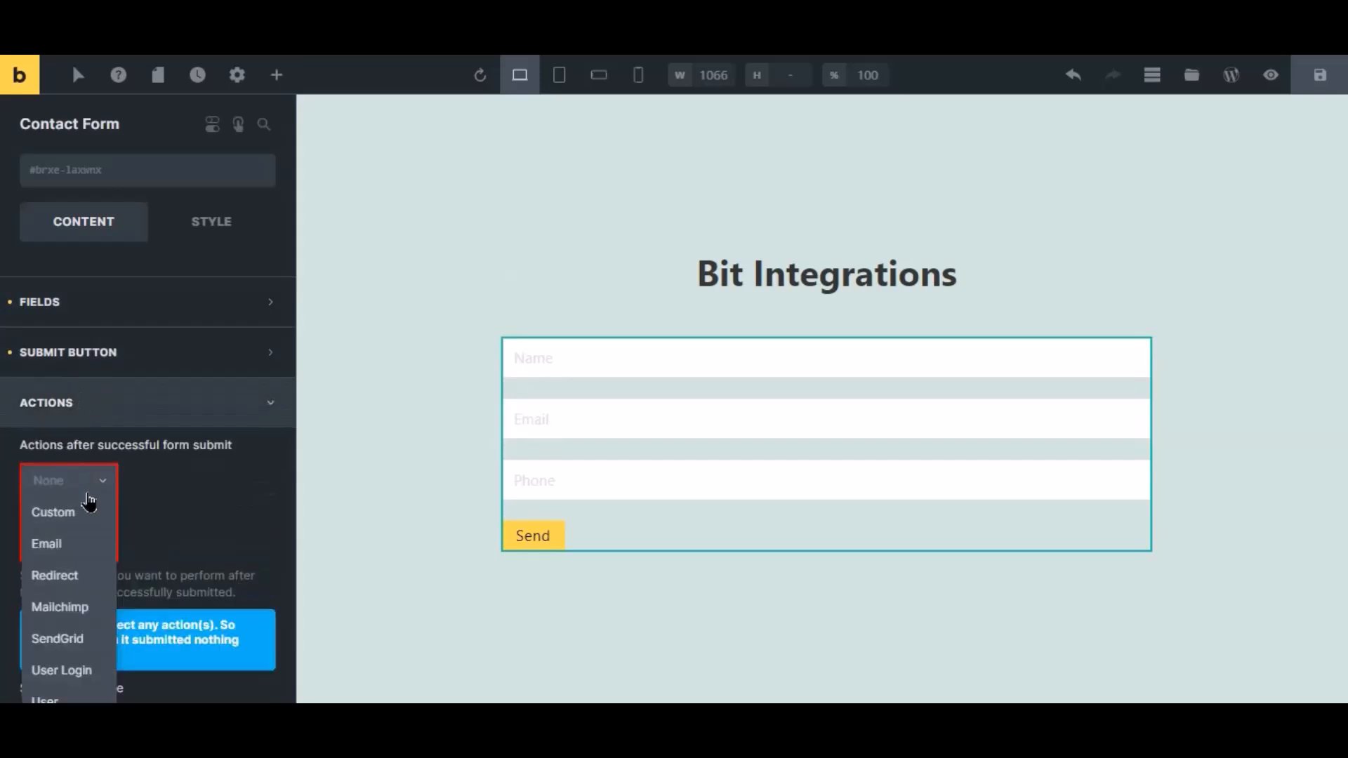
pyautogui.click(70, 513)
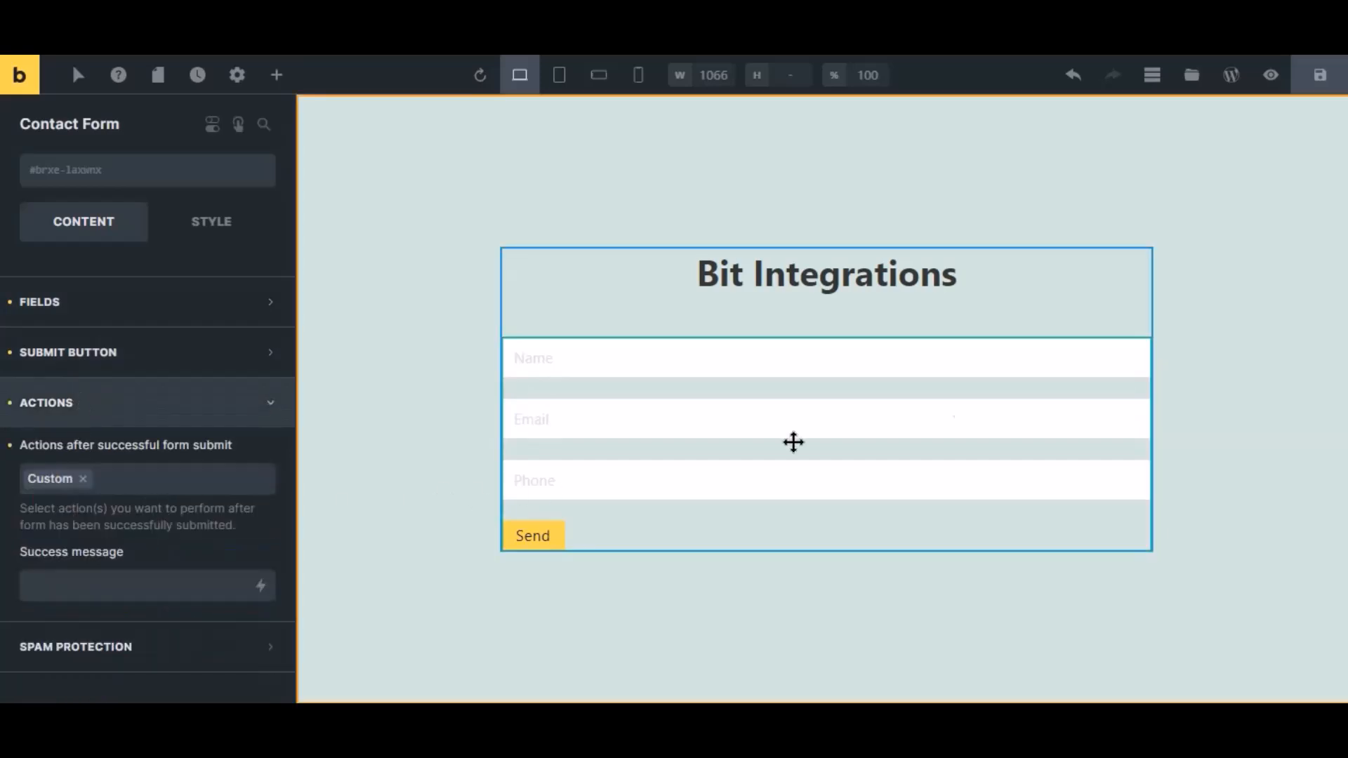
pyautogui.click(1320, 75)
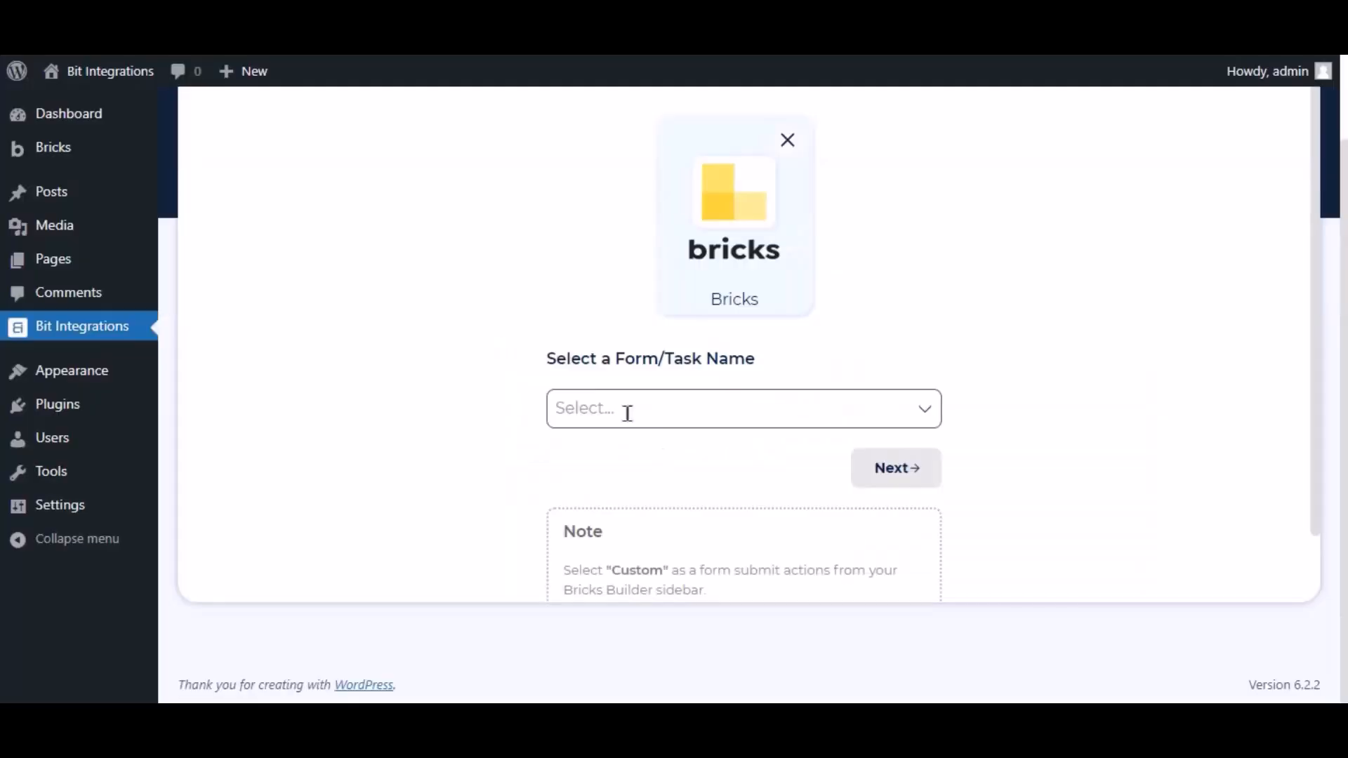
# Back in Bit Integrations, choose Contact Form as the Bricks trigger's form and proceed to the action selection.
pyautogui.click(628, 410)
pyautogui.click(621, 453)
pyautogui.click(744, 509)
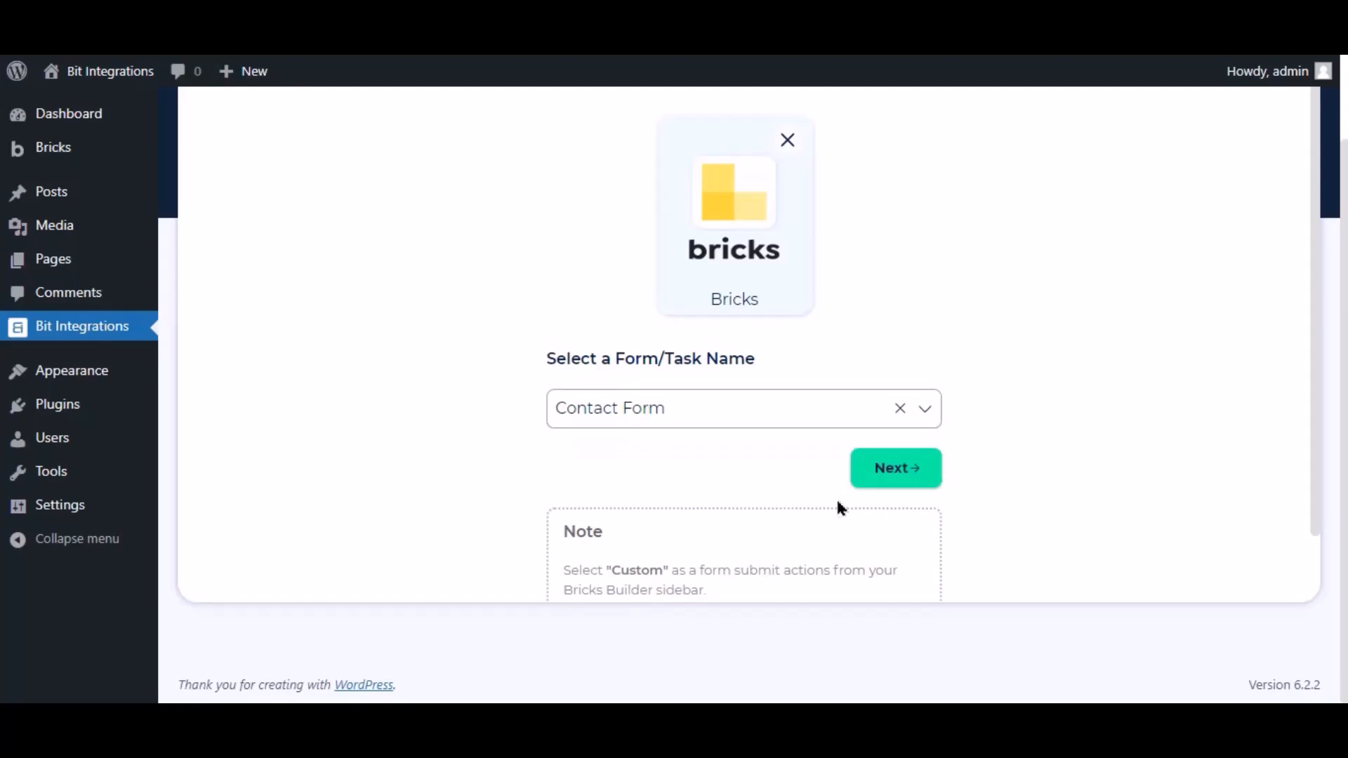
pyautogui.click(888, 485)
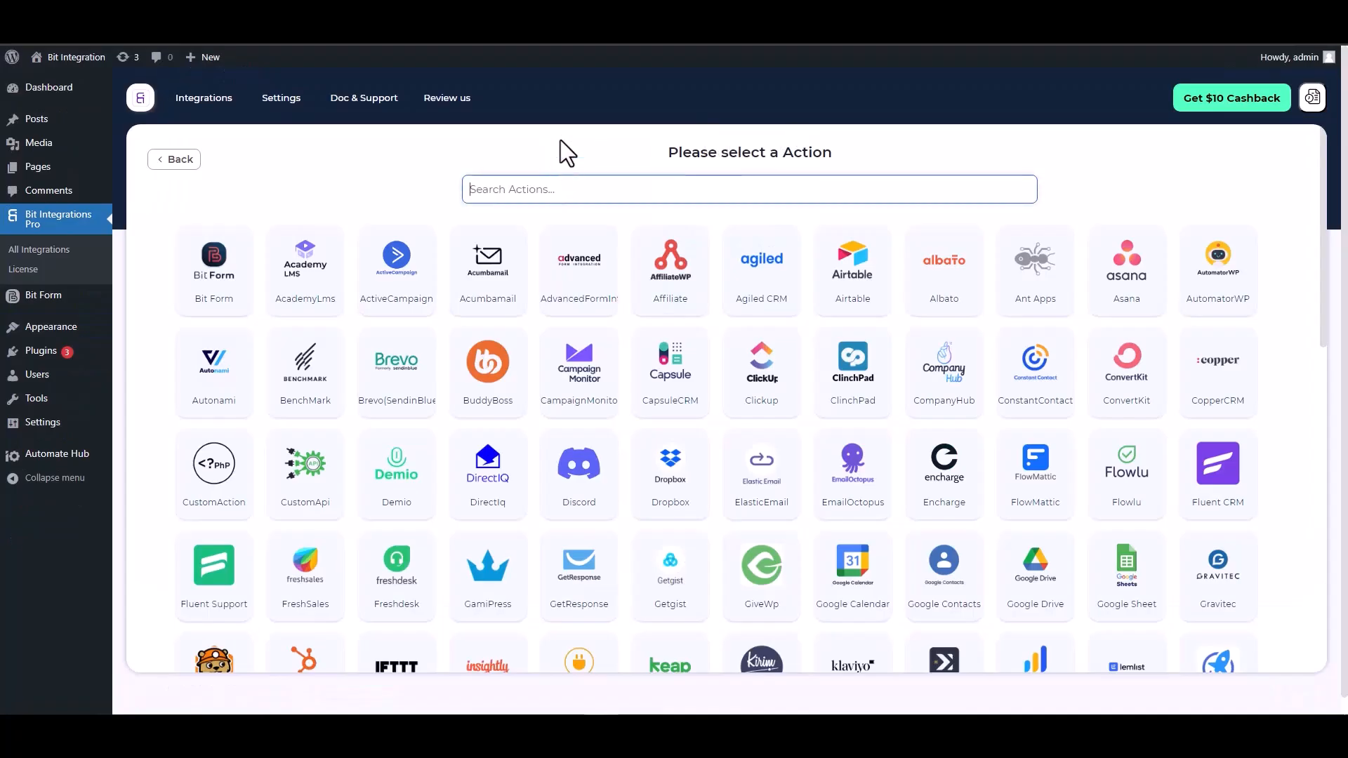
# Select ConstantContact as the action and open the linked Constant Contact application page for obtaining credentials.
pyautogui.write('con')
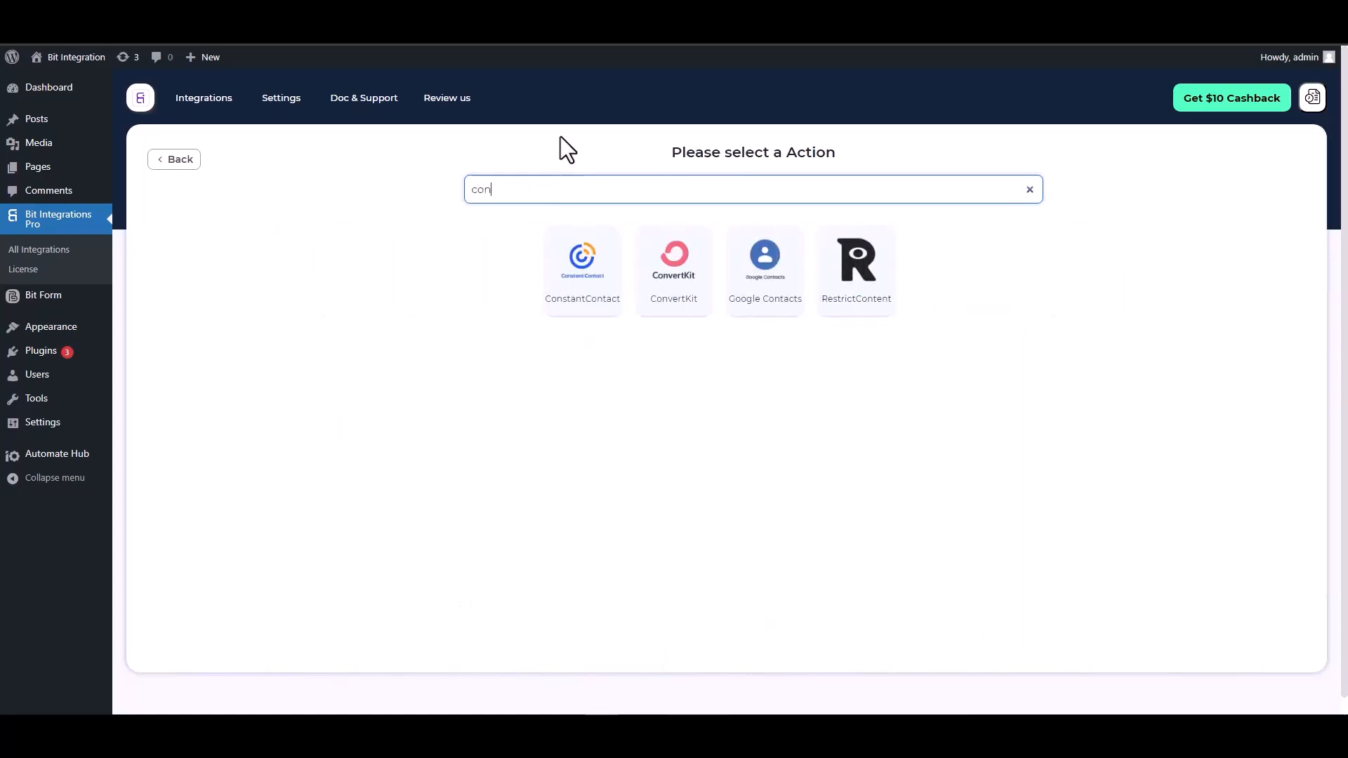
pyautogui.click(577, 298)
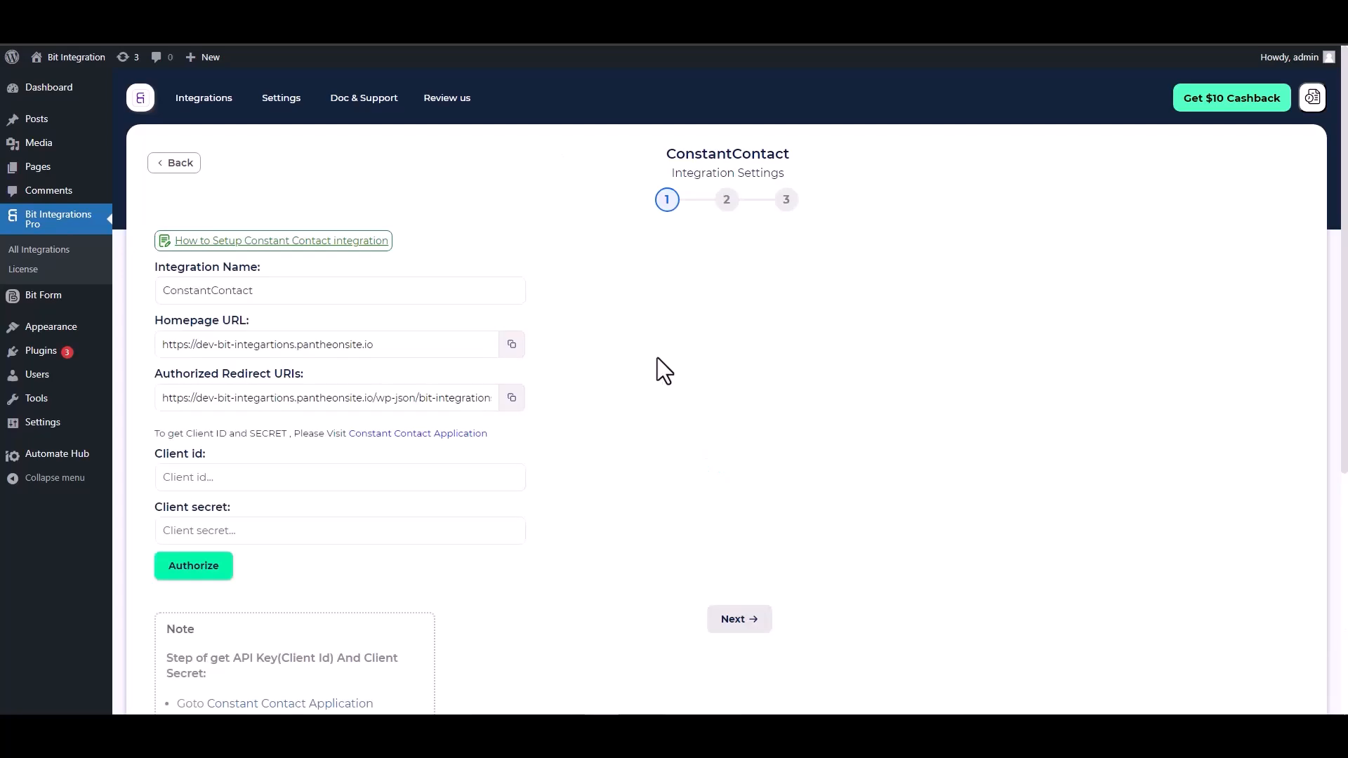
pyautogui.scroll(-2, 672, 330)
pyautogui.click(437, 340)
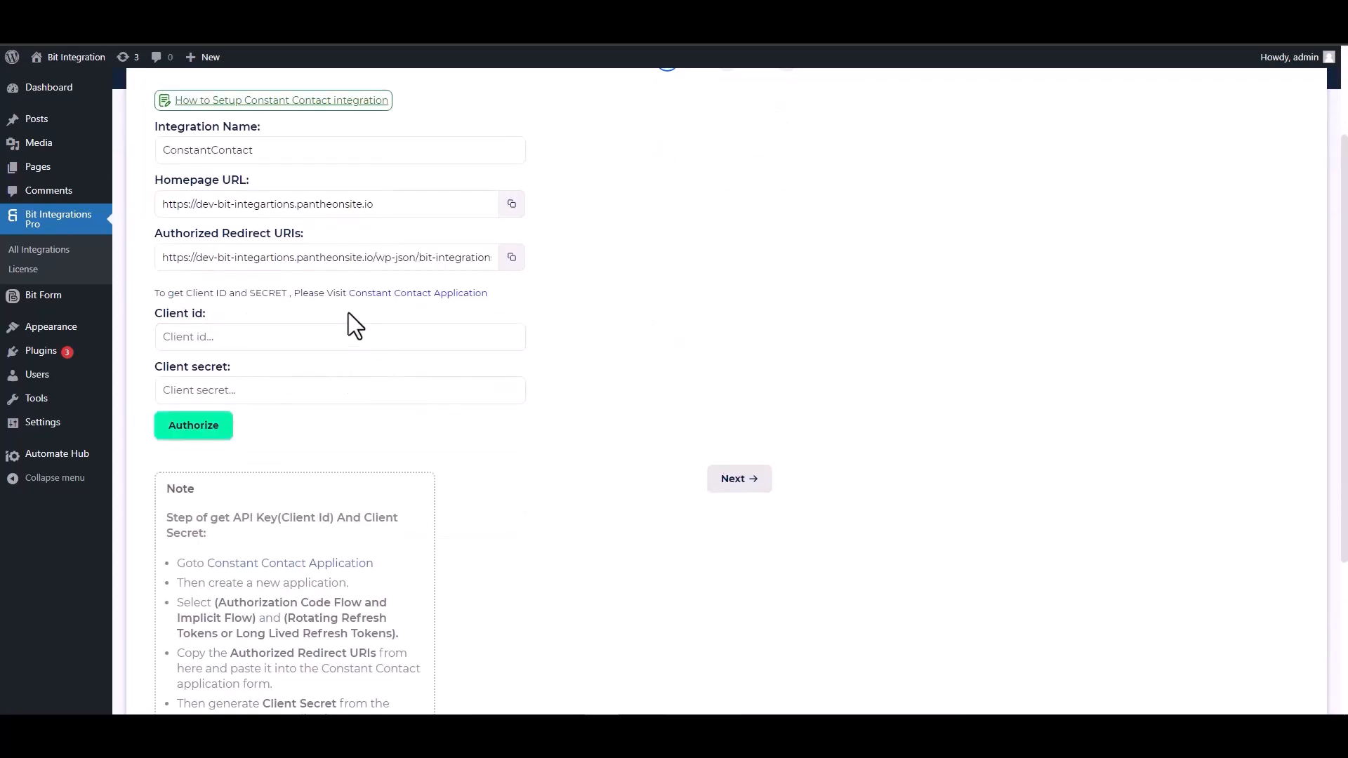
pyautogui.click(412, 295)
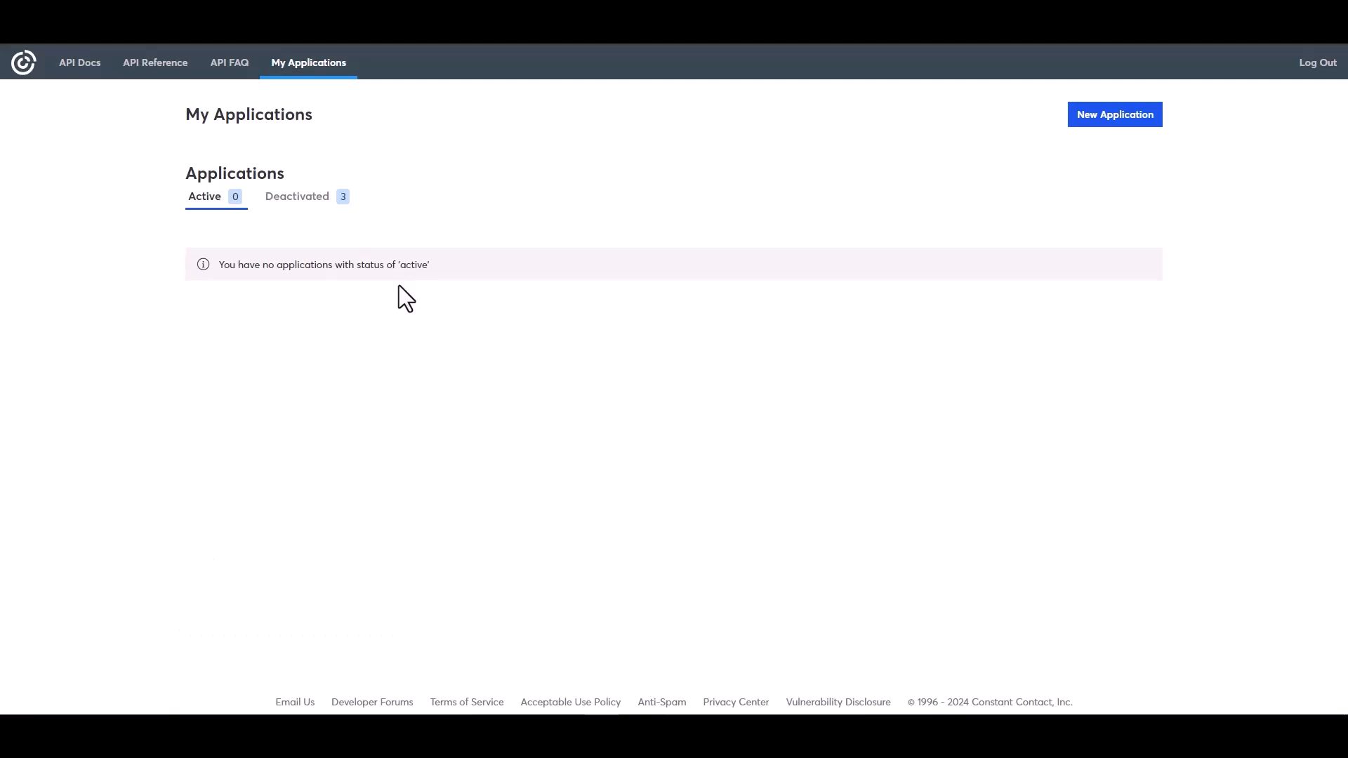
# Create a new Constant Contact application named Bit Integrations that uses Long Lived Refresh Tokens.
pyautogui.click(1153, 120)
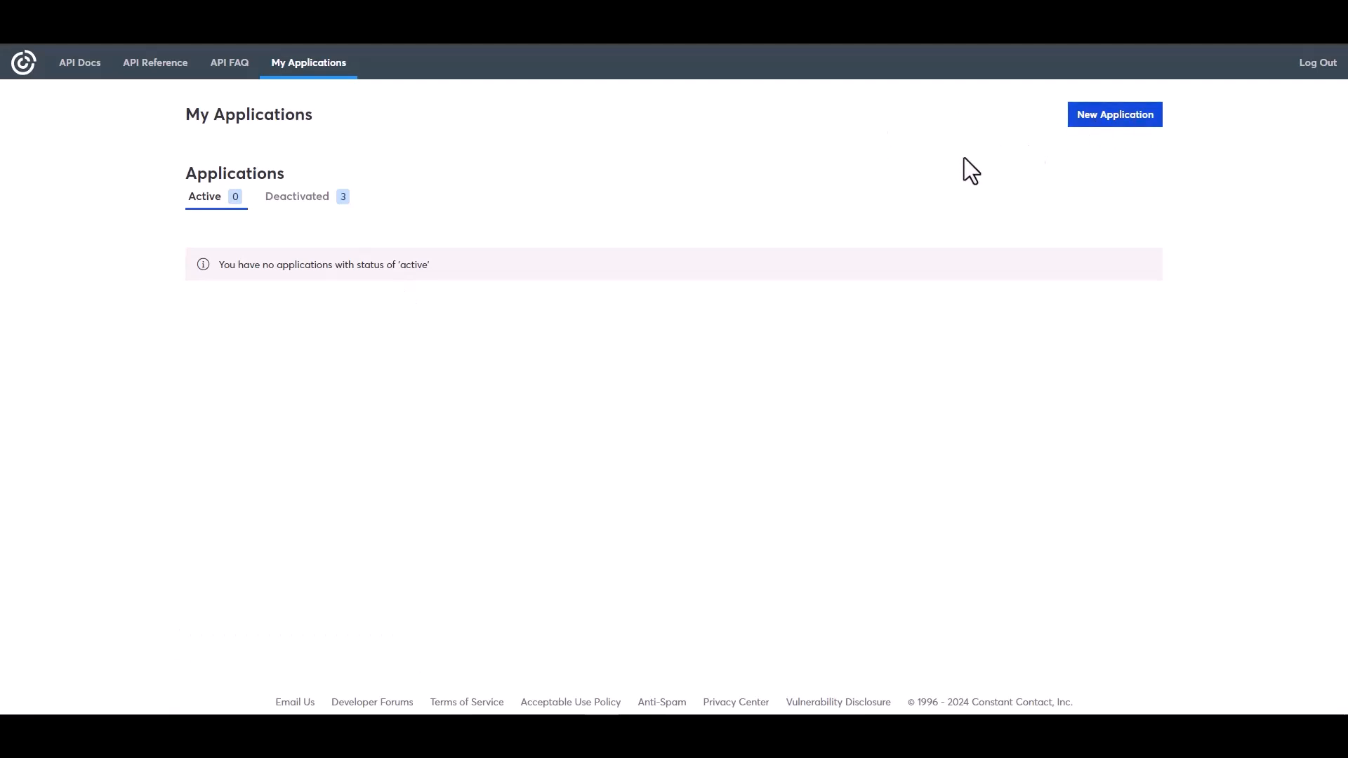
pyautogui.click(534, 259)
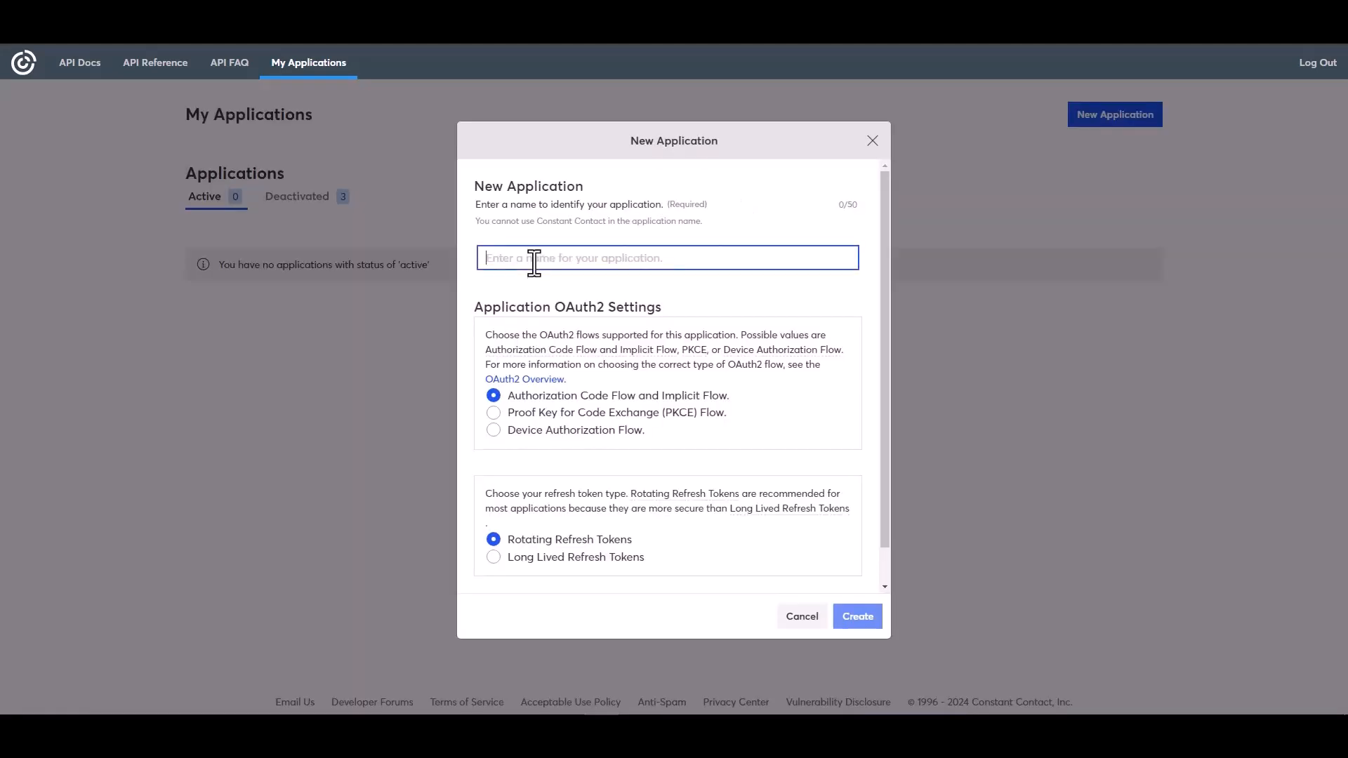
pyautogui.write('B')
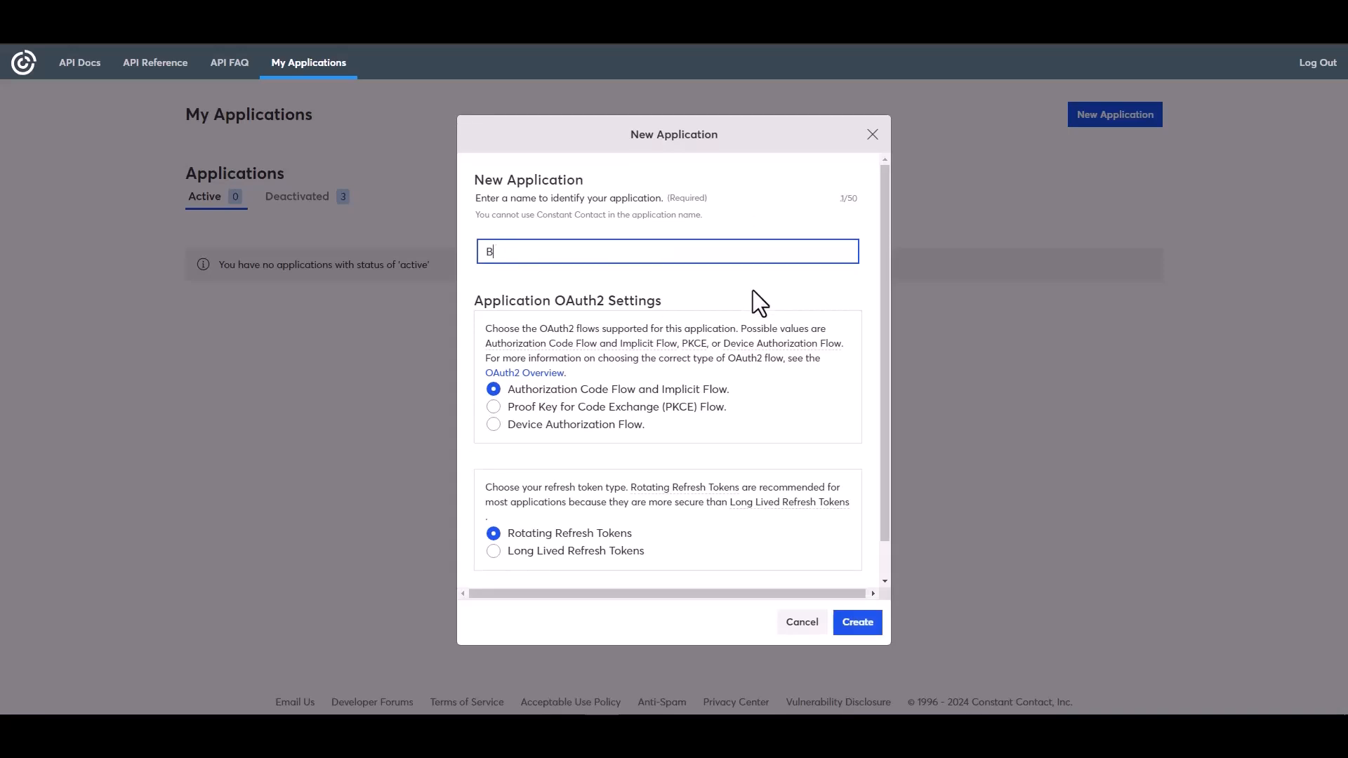
pyautogui.write('it Integrations')
pyautogui.click(518, 554)
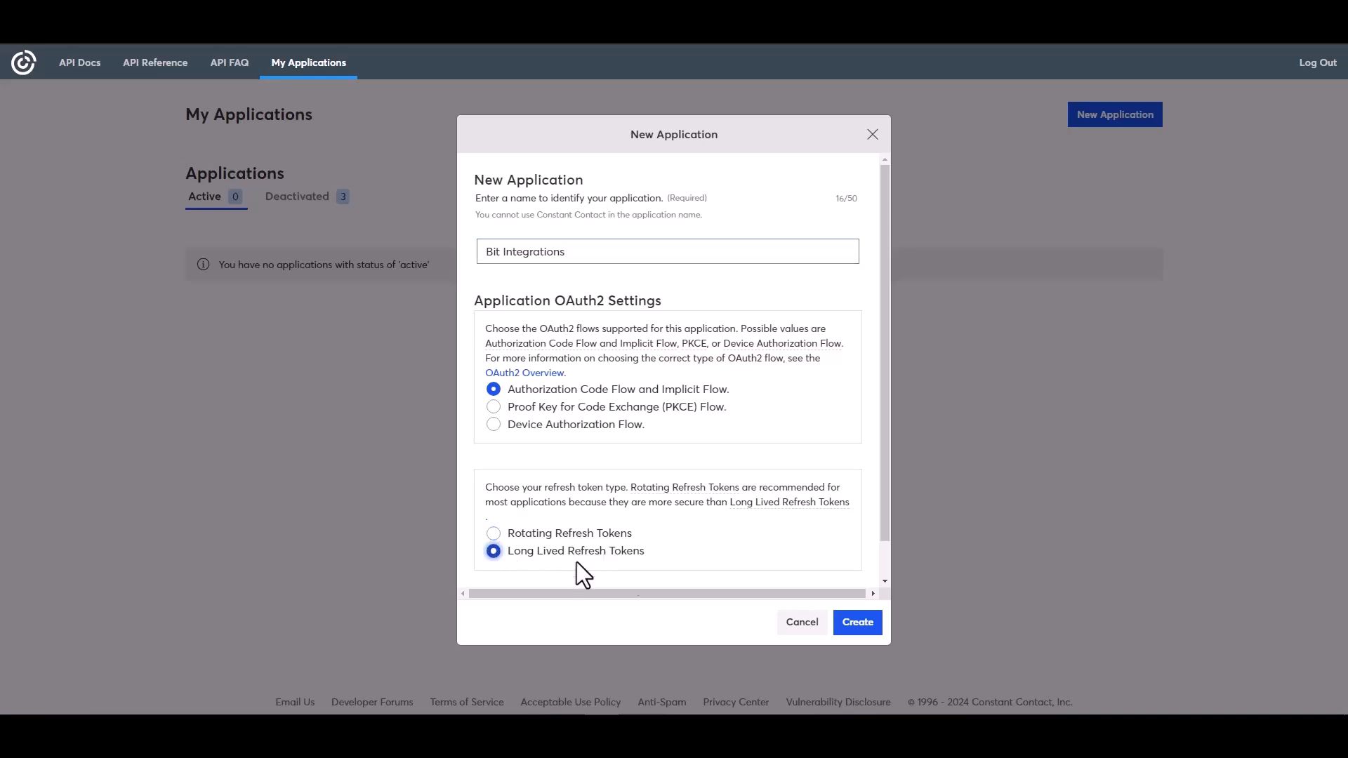
pyautogui.click(855, 623)
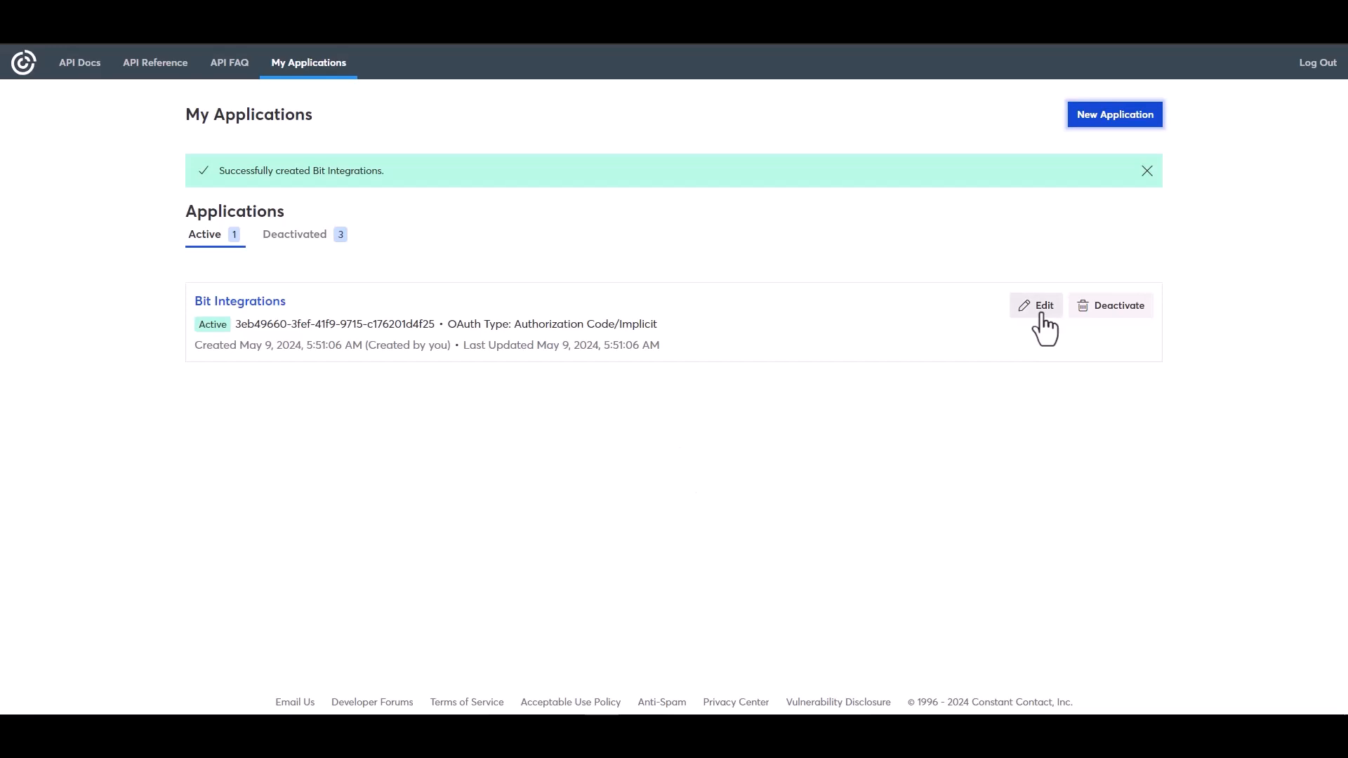
# Edit the Bit Integrations application, replacing its redirect URI with the Authorized Redirect URI copied from the integration settings.
pyautogui.click(1043, 315)
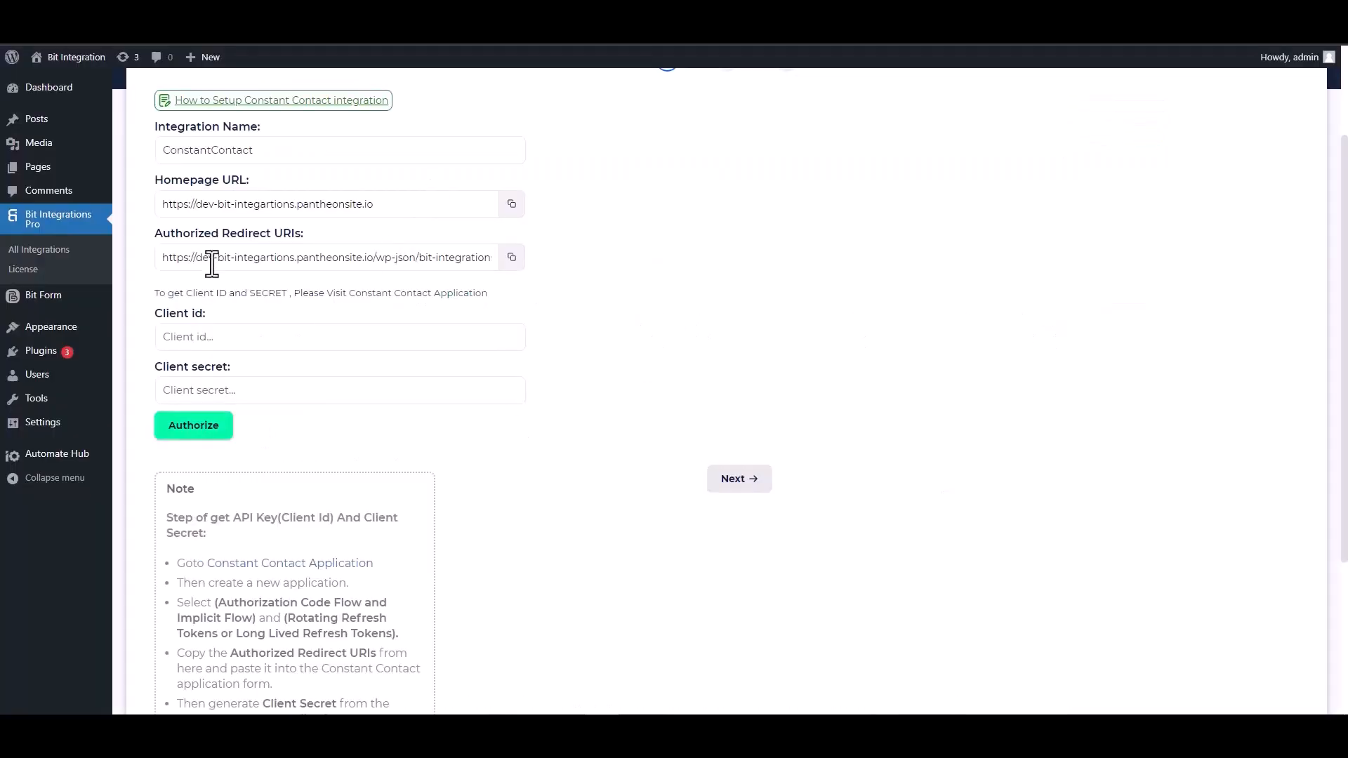
pyautogui.click(517, 264)
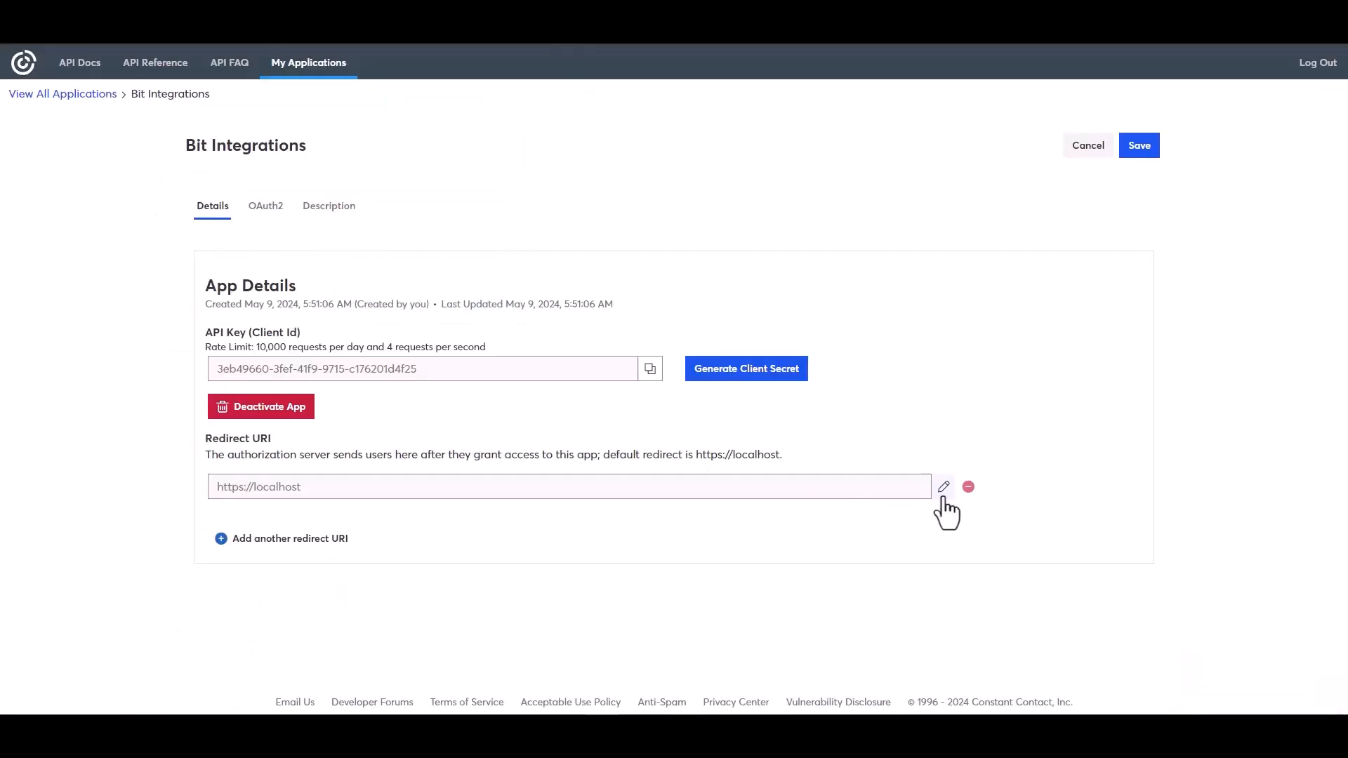
pyautogui.click(944, 487)
pyautogui.tripleClick(572, 385)
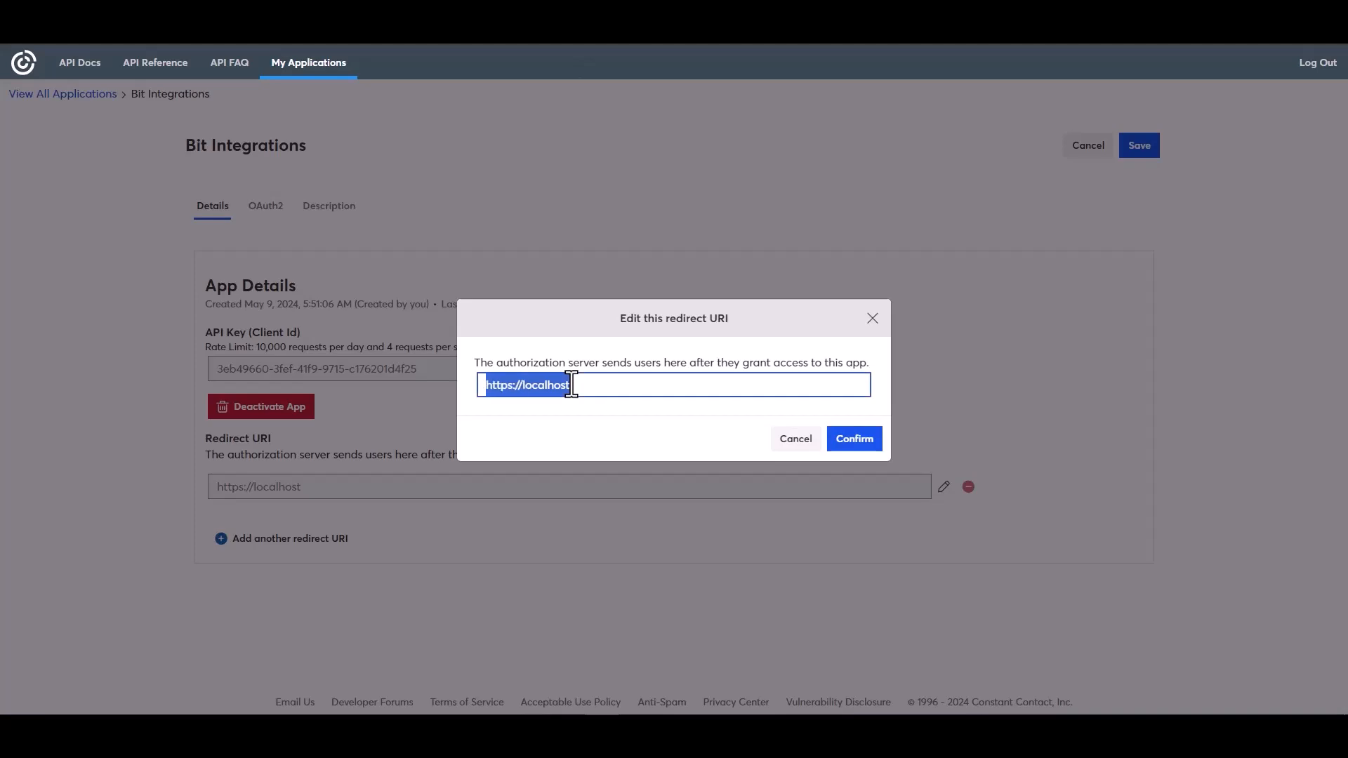
pyautogui.hotkey('ctrl', 'v')
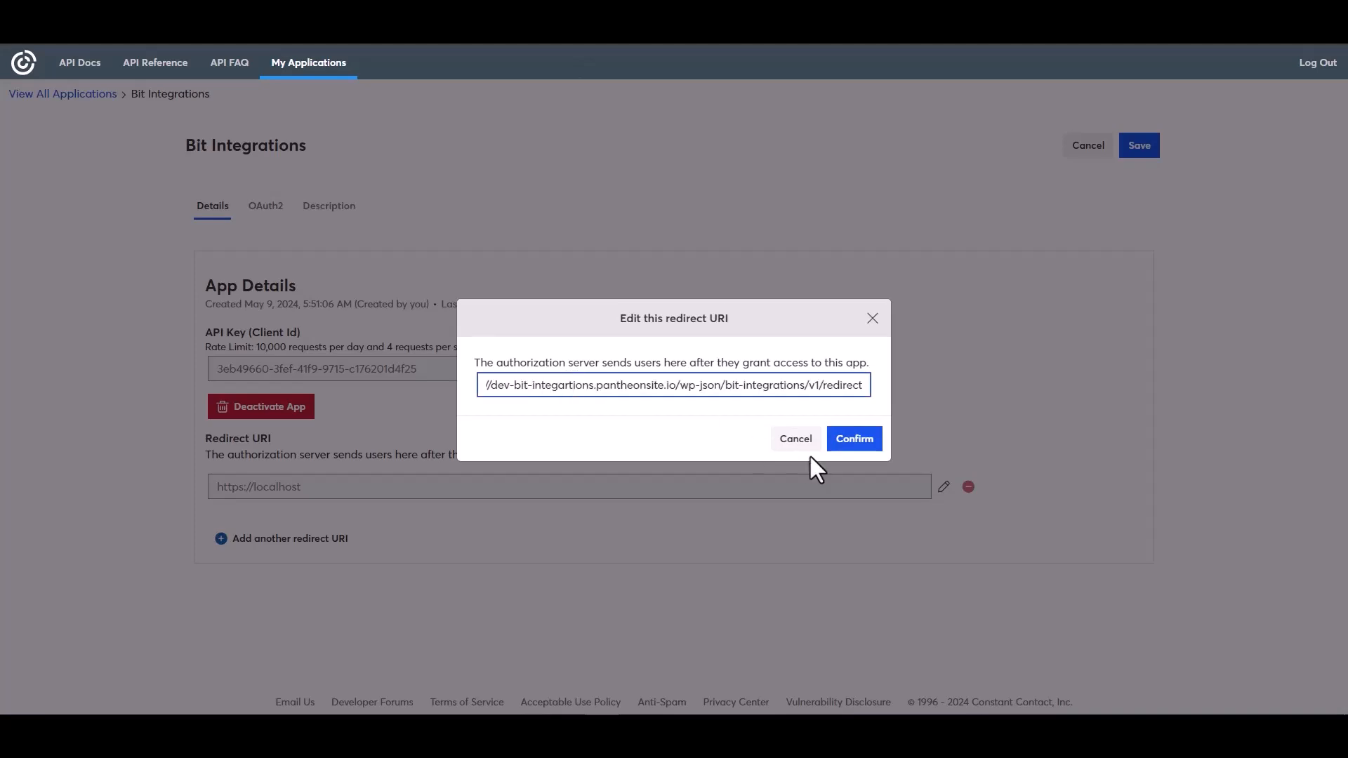
pyautogui.click(854, 454)
# Copy the application's API key and paste it into the Client id field of the ConstantContact integration settings.
pyautogui.click(651, 428)
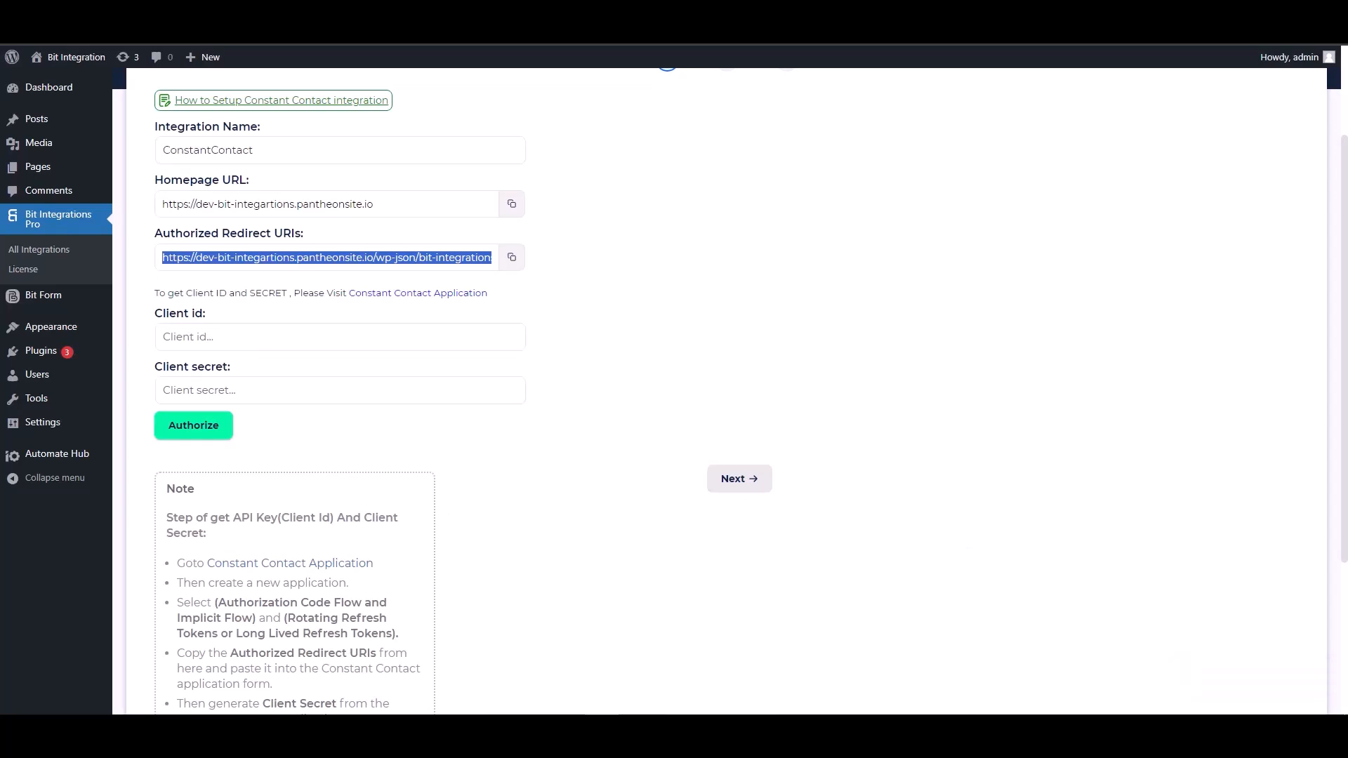
pyautogui.click(242, 338)
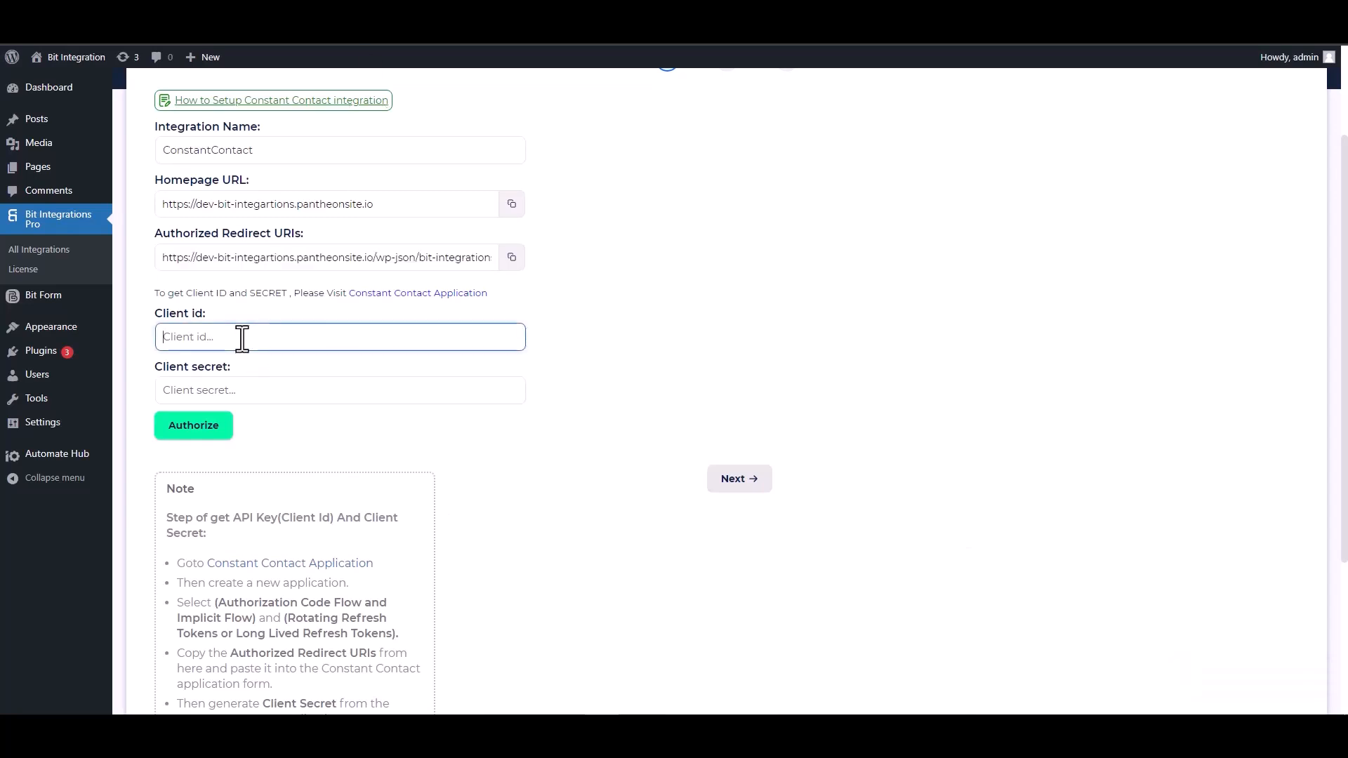
pyautogui.hotkey('ctrl', 'v')
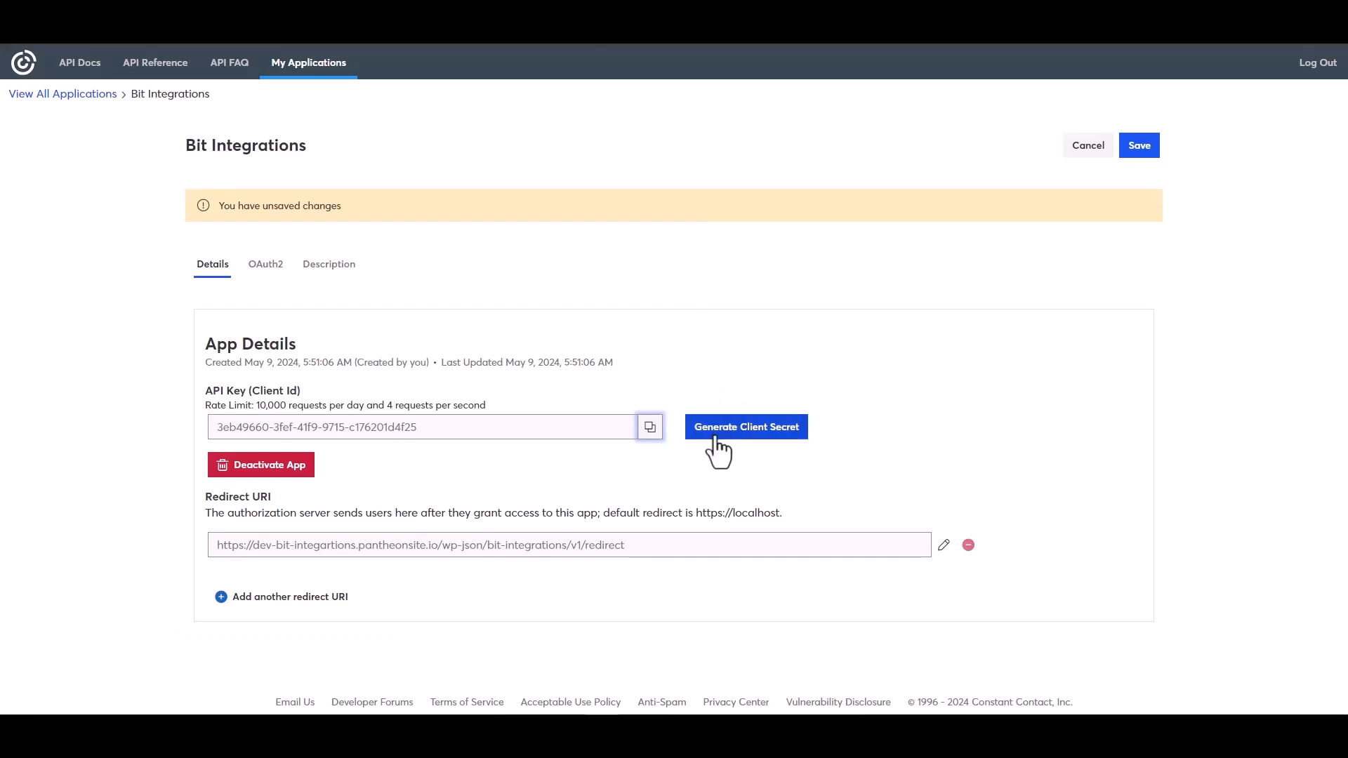
# Generate a client secret for the Constant Contact application, copy it, and save the application.
pyautogui.click(723, 443)
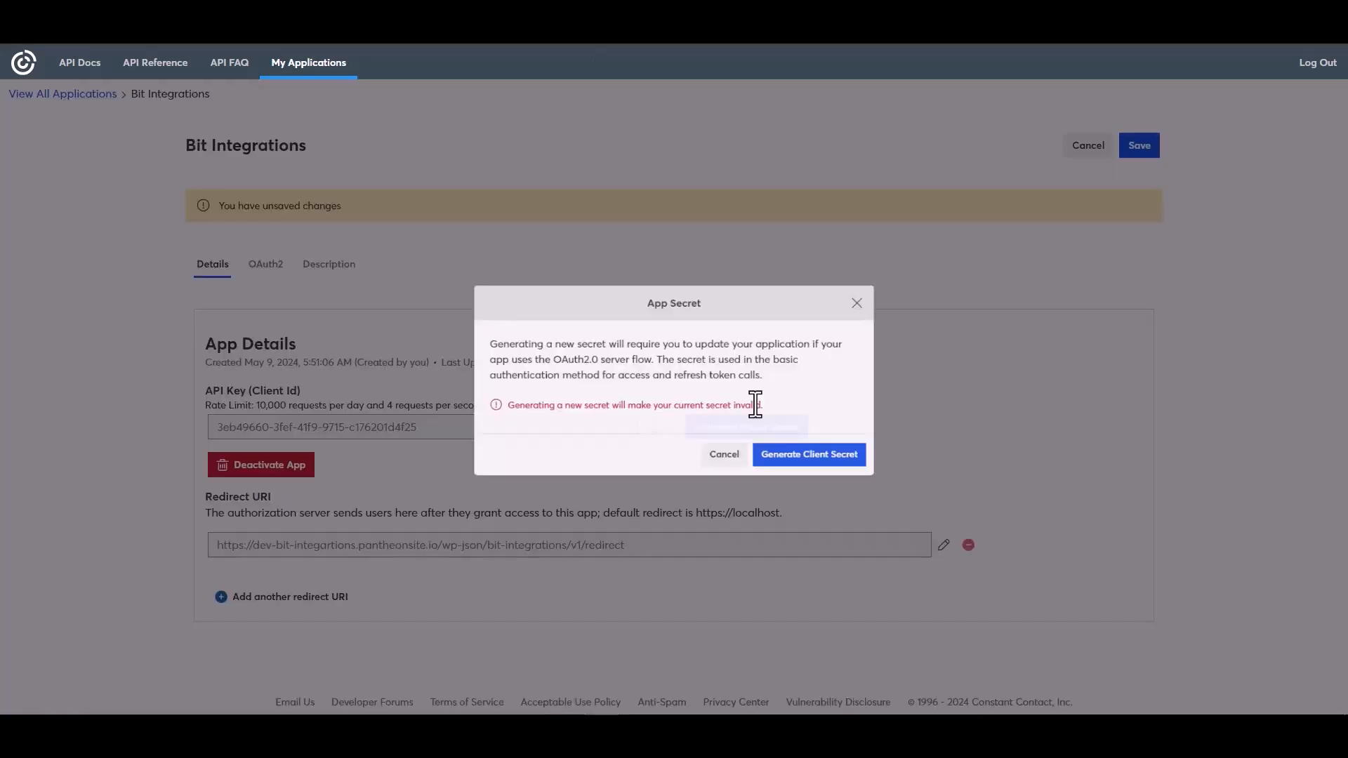
pyautogui.click(801, 468)
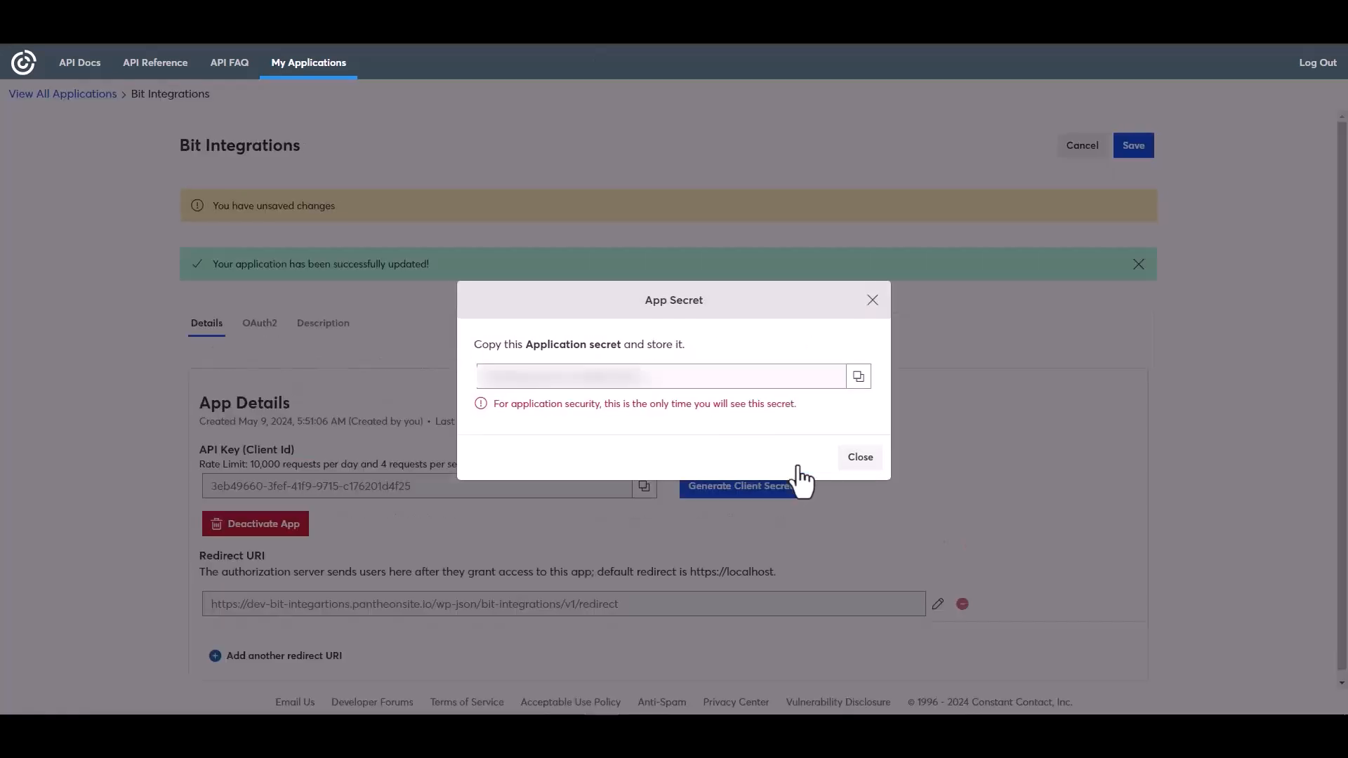
pyautogui.click(860, 377)
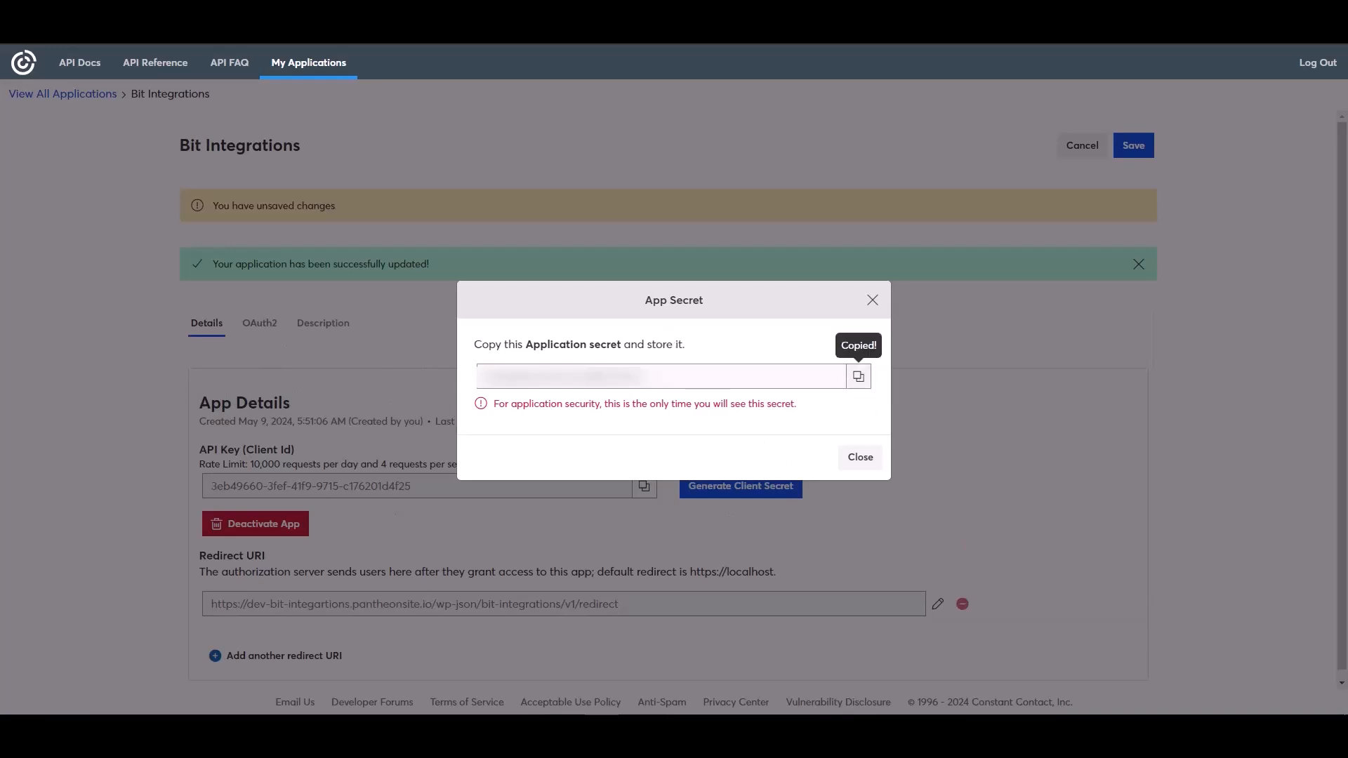
pyautogui.click(862, 459)
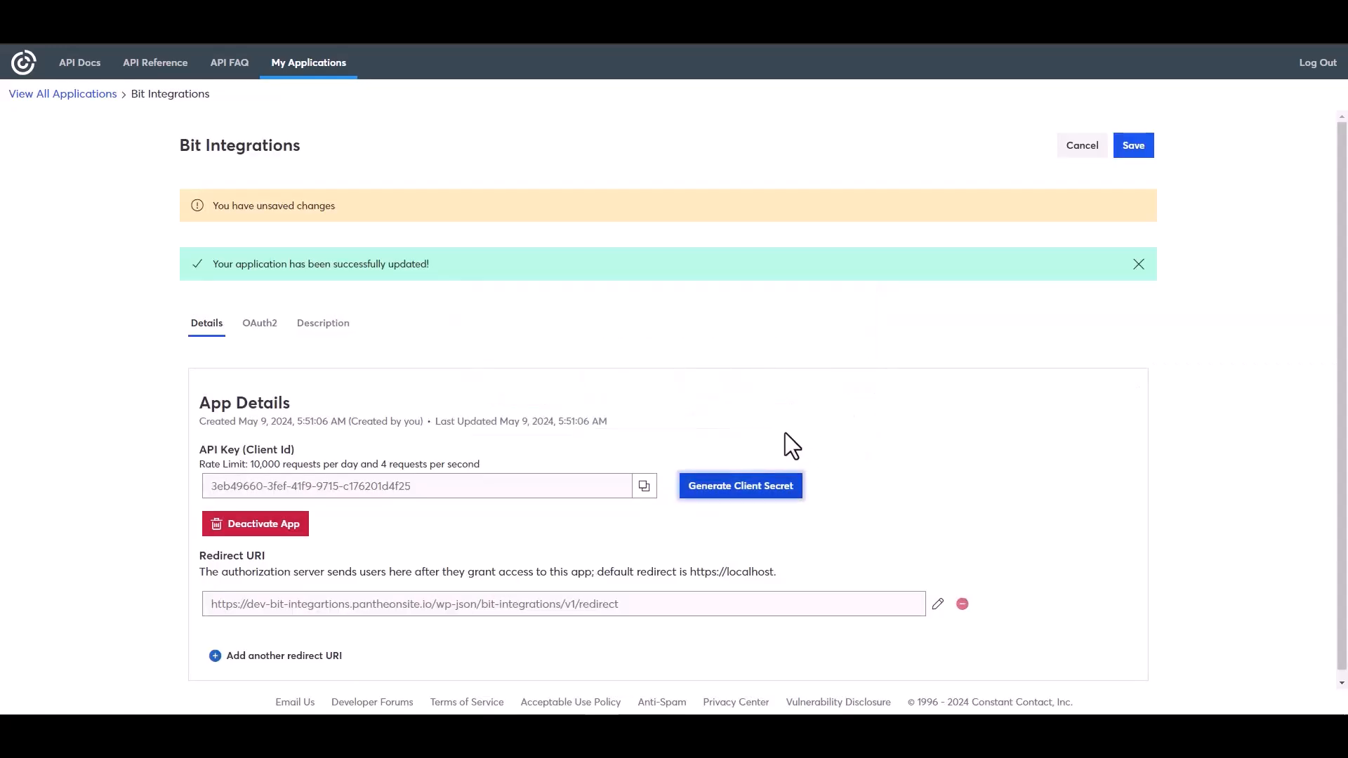
pyautogui.click(1132, 149)
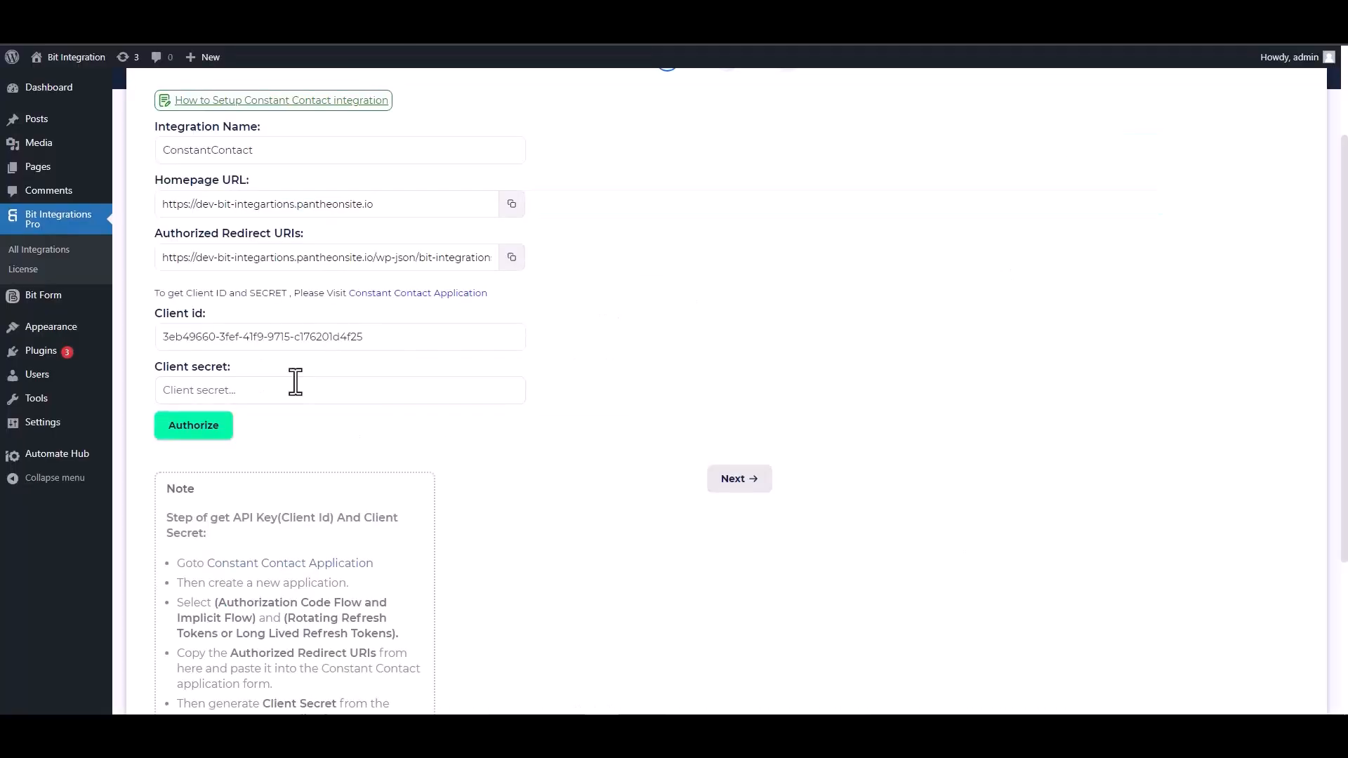
# Paste the client secret into the ConstantContact integration settings and authorize the connection, allowing Bit Integrations the requested access.
pyautogui.click(274, 389)
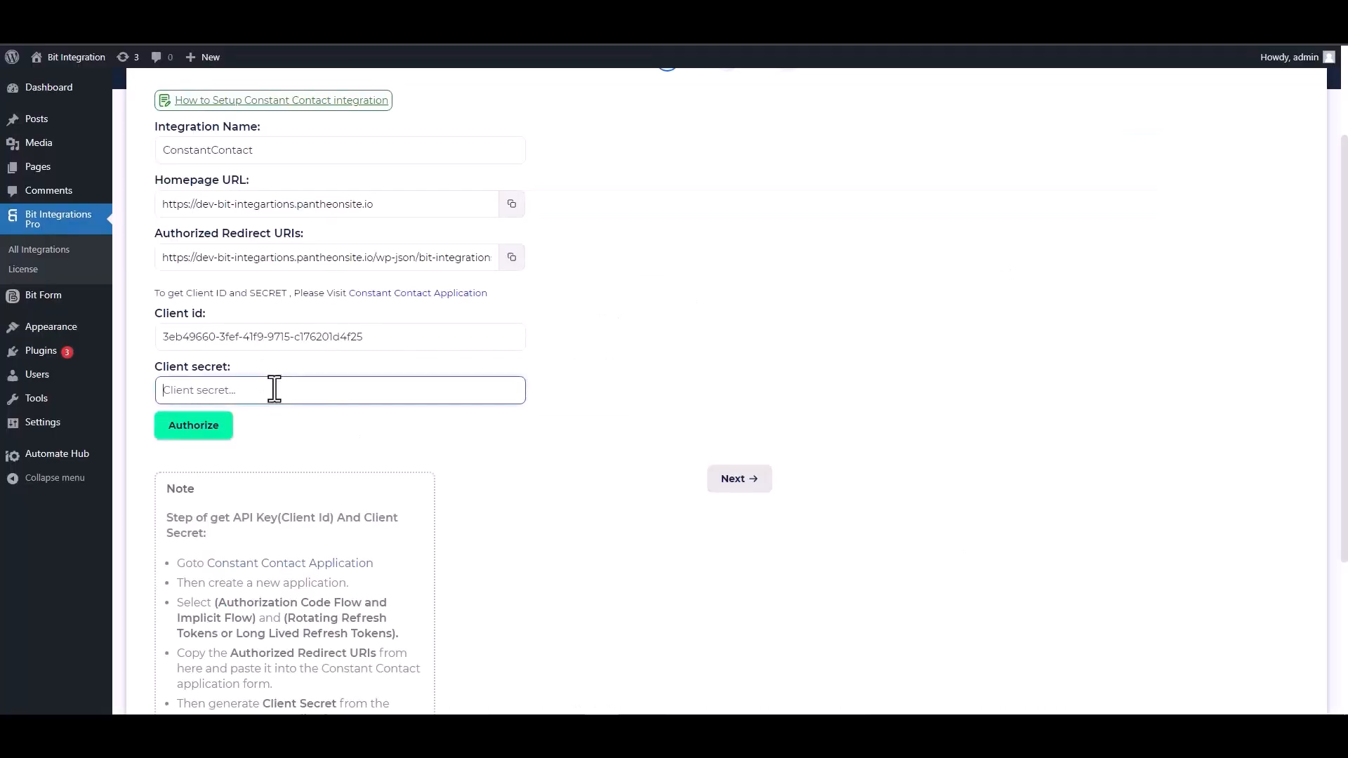
pyautogui.hotkey('ctrl', 'v')
pyautogui.click(194, 438)
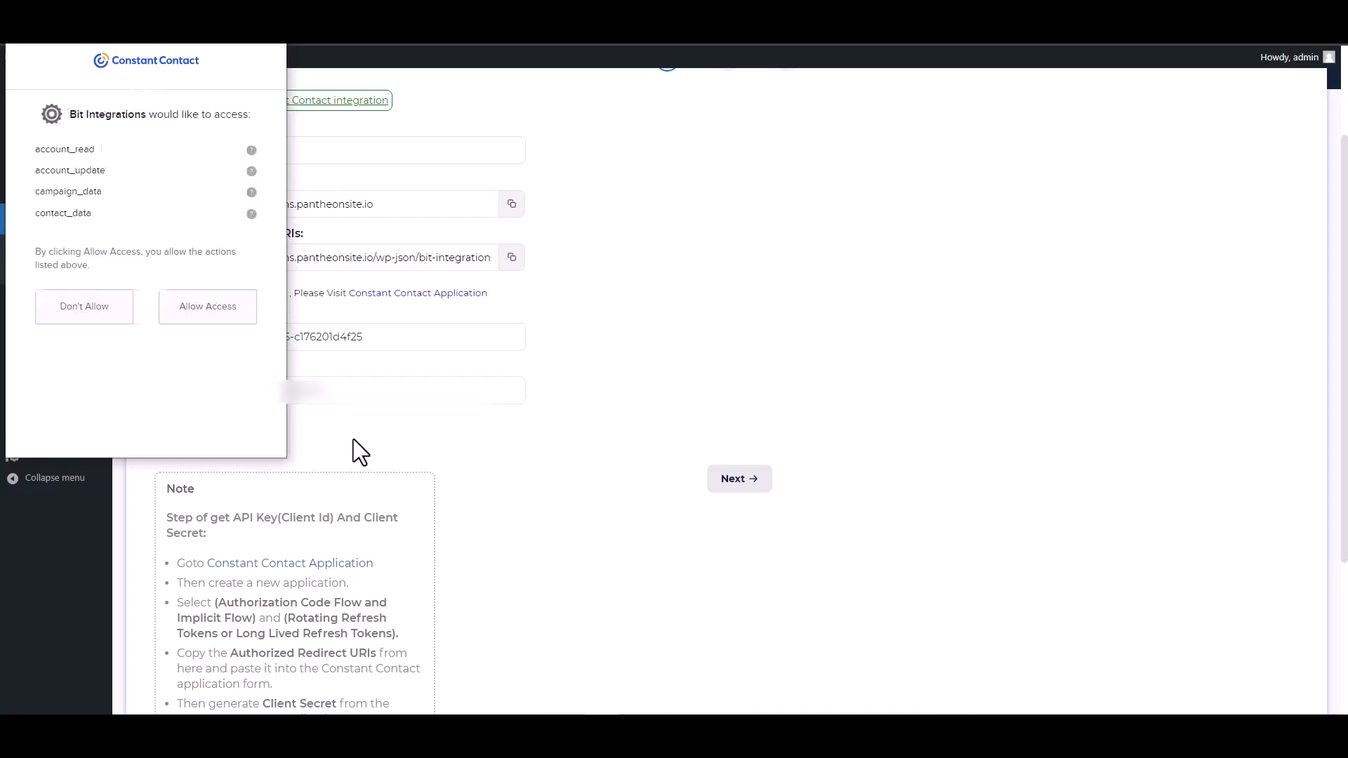
pyautogui.click(211, 318)
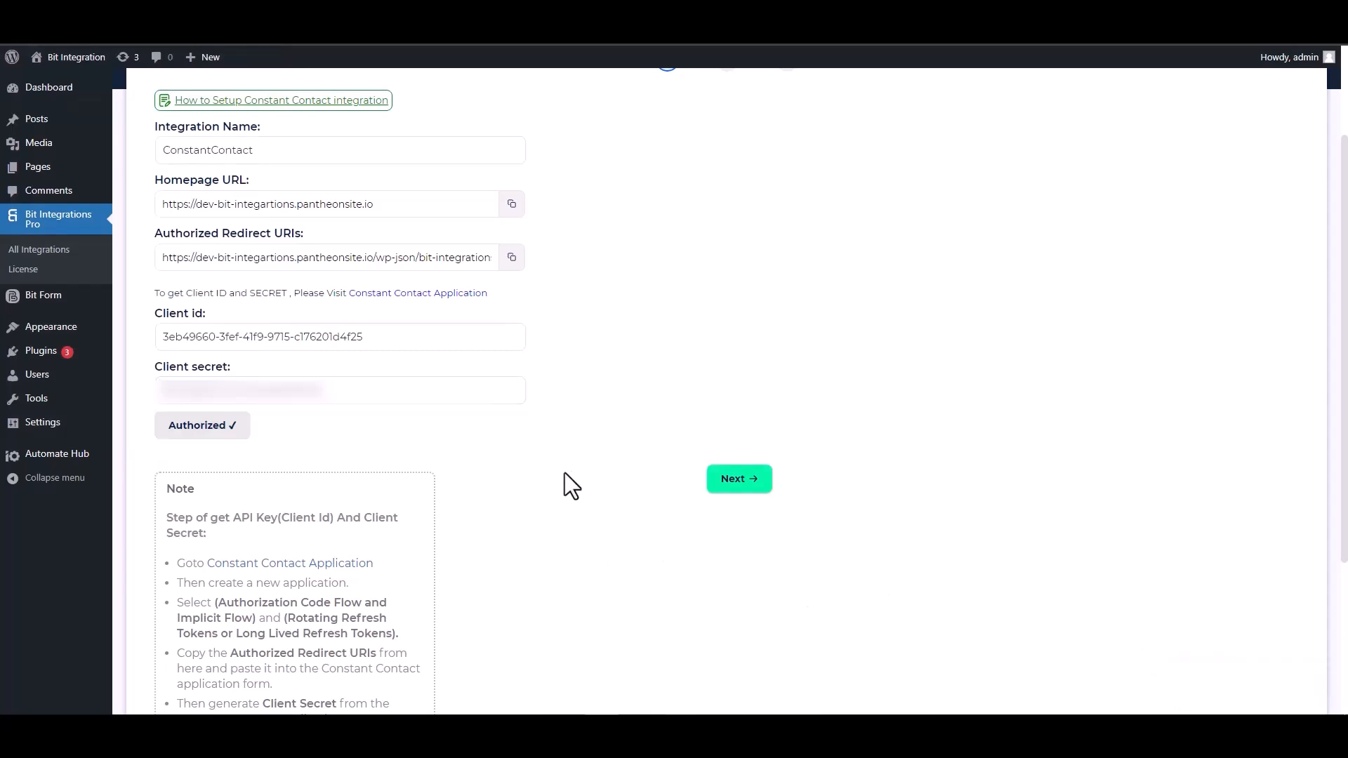
# Proceed to the integration settings, set the source to Contact, and map the form's Email field to ConstantContact's Email.
pyautogui.click(736, 484)
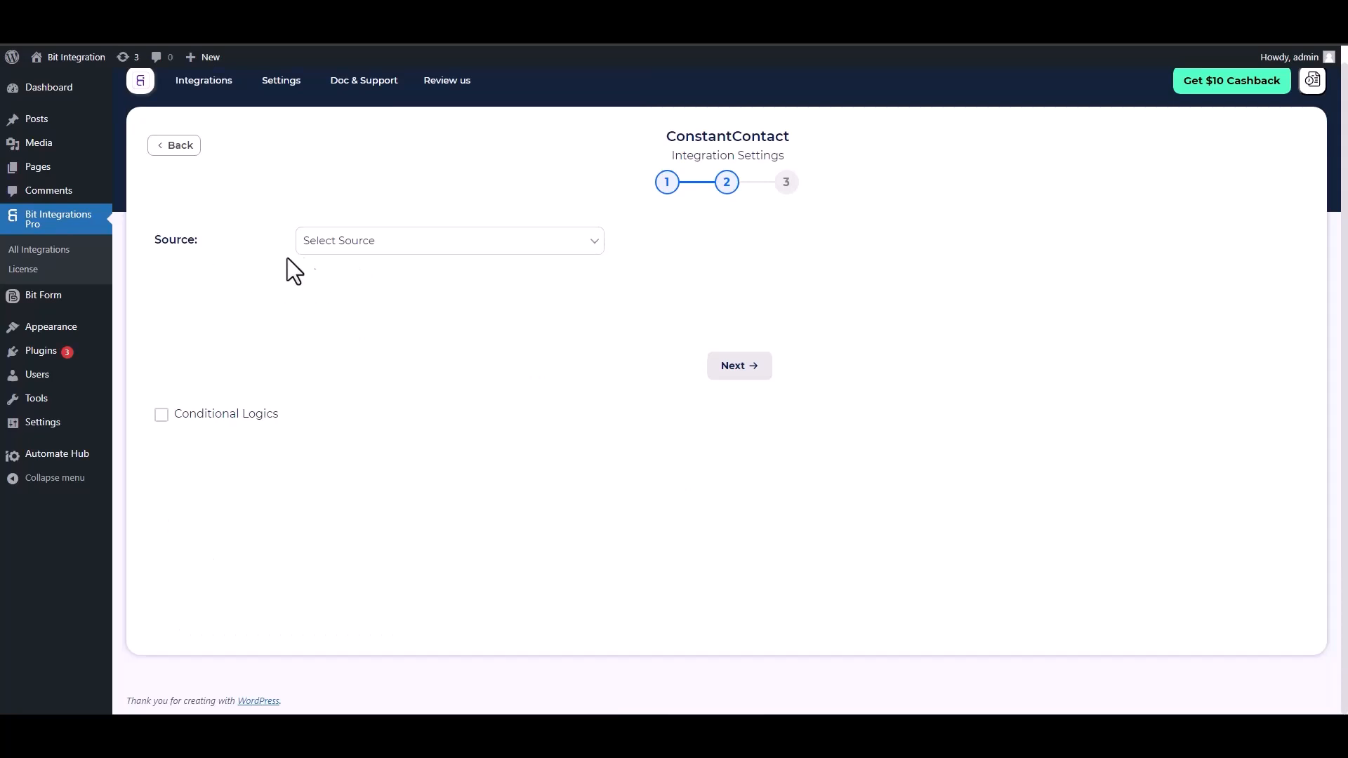
pyautogui.click(391, 246)
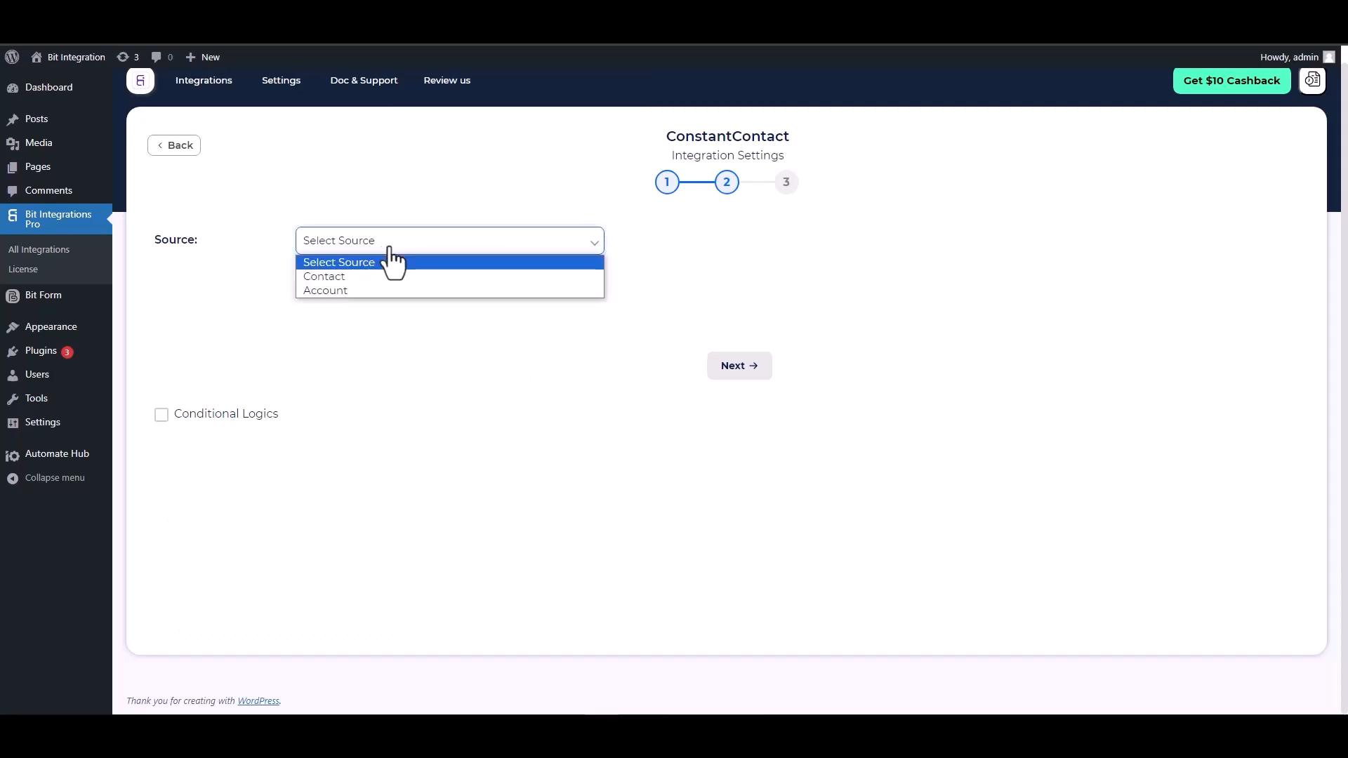
pyautogui.click(340, 278)
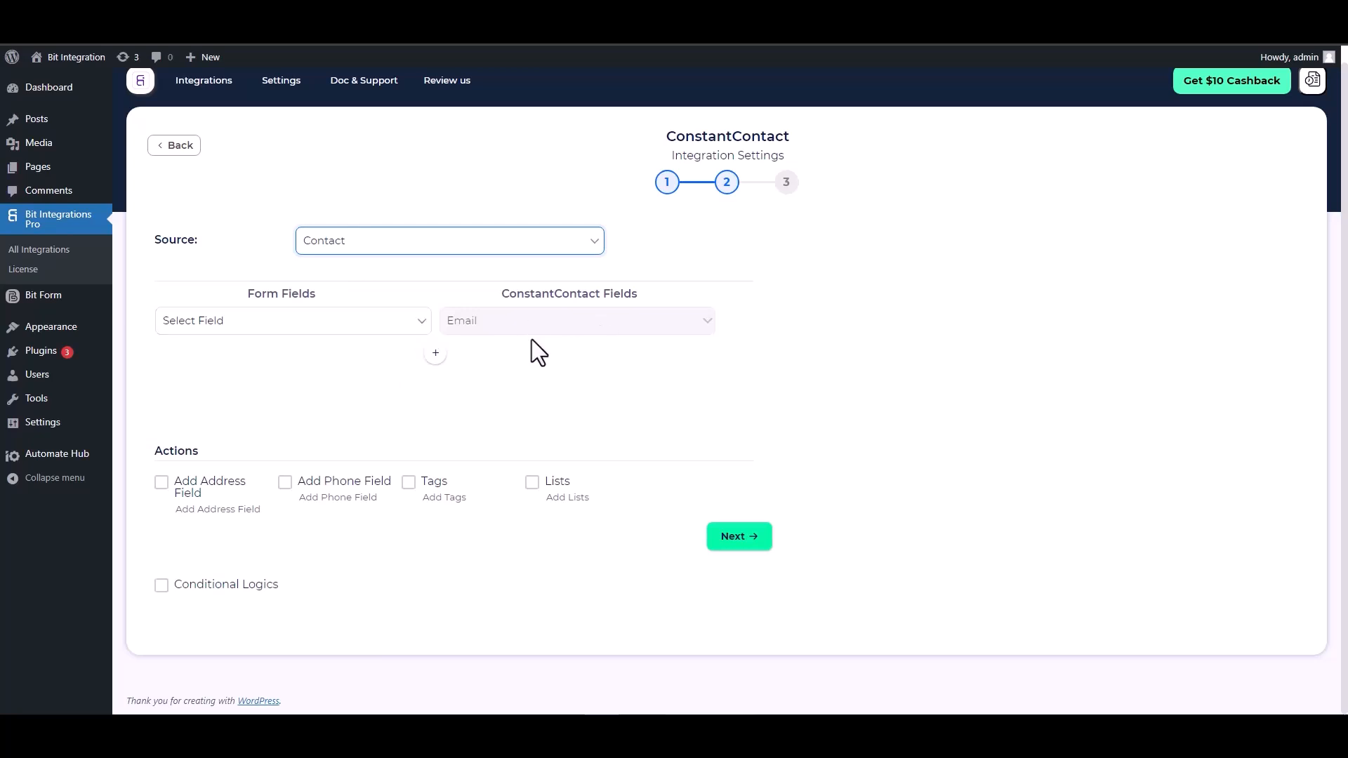
pyautogui.click(395, 343)
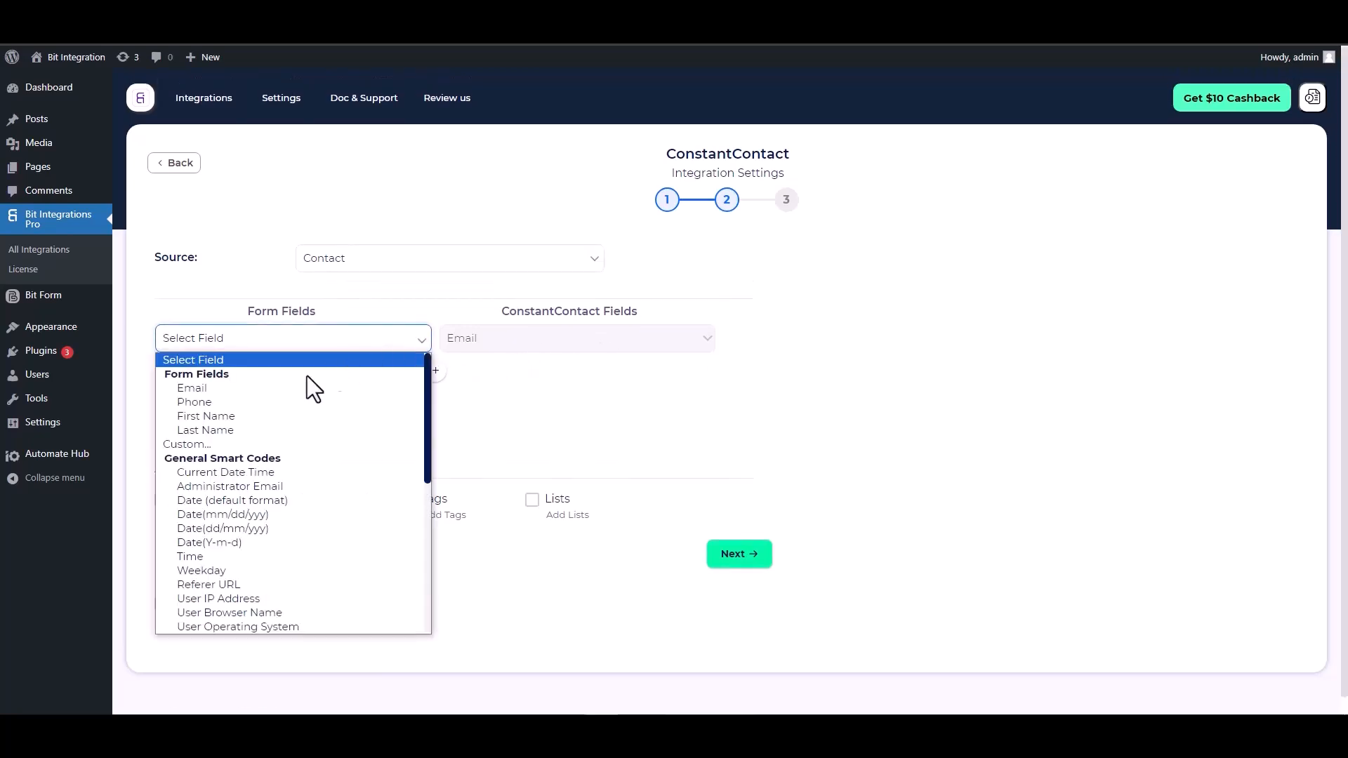
pyautogui.click(244, 389)
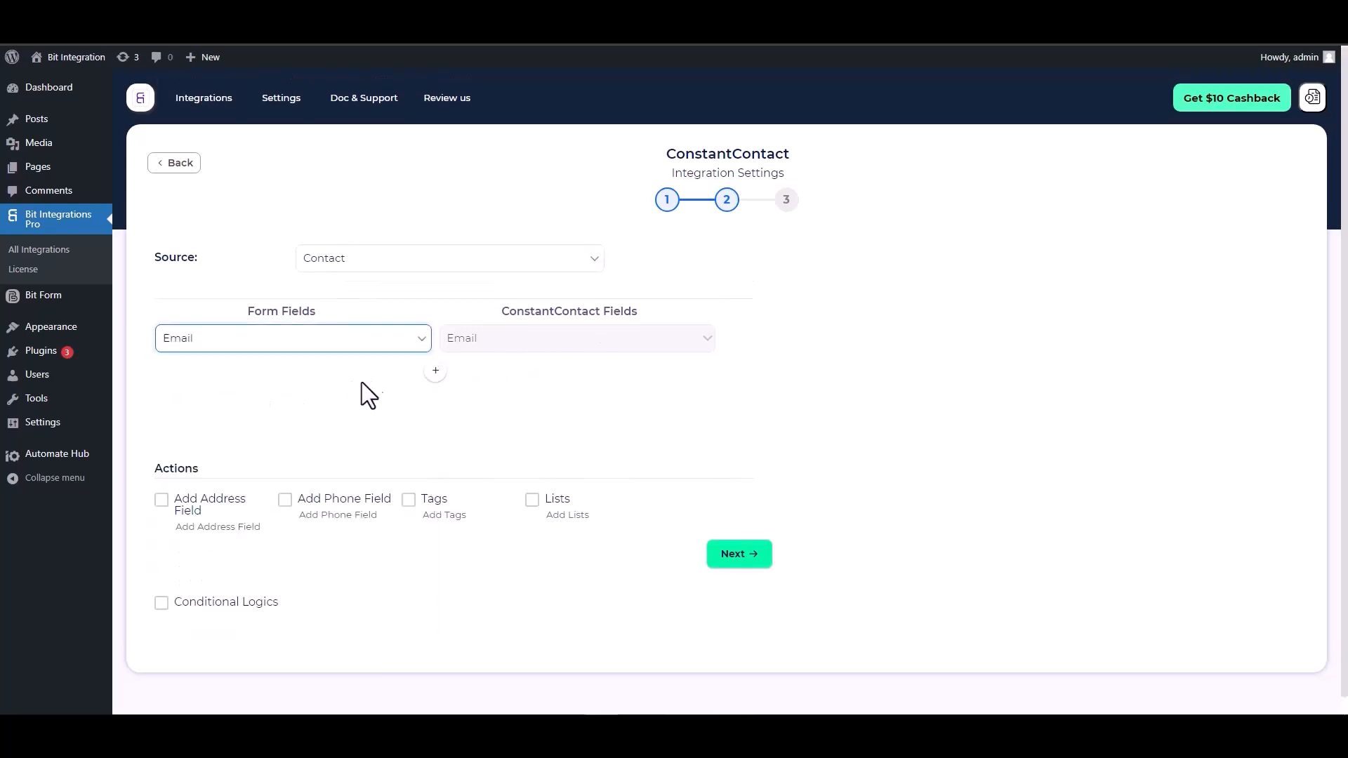
# Add a field mapping that links the form's First Name to ConstantContact's First Name.
pyautogui.click(436, 370)
pyautogui.click(478, 379)
pyautogui.click(472, 409)
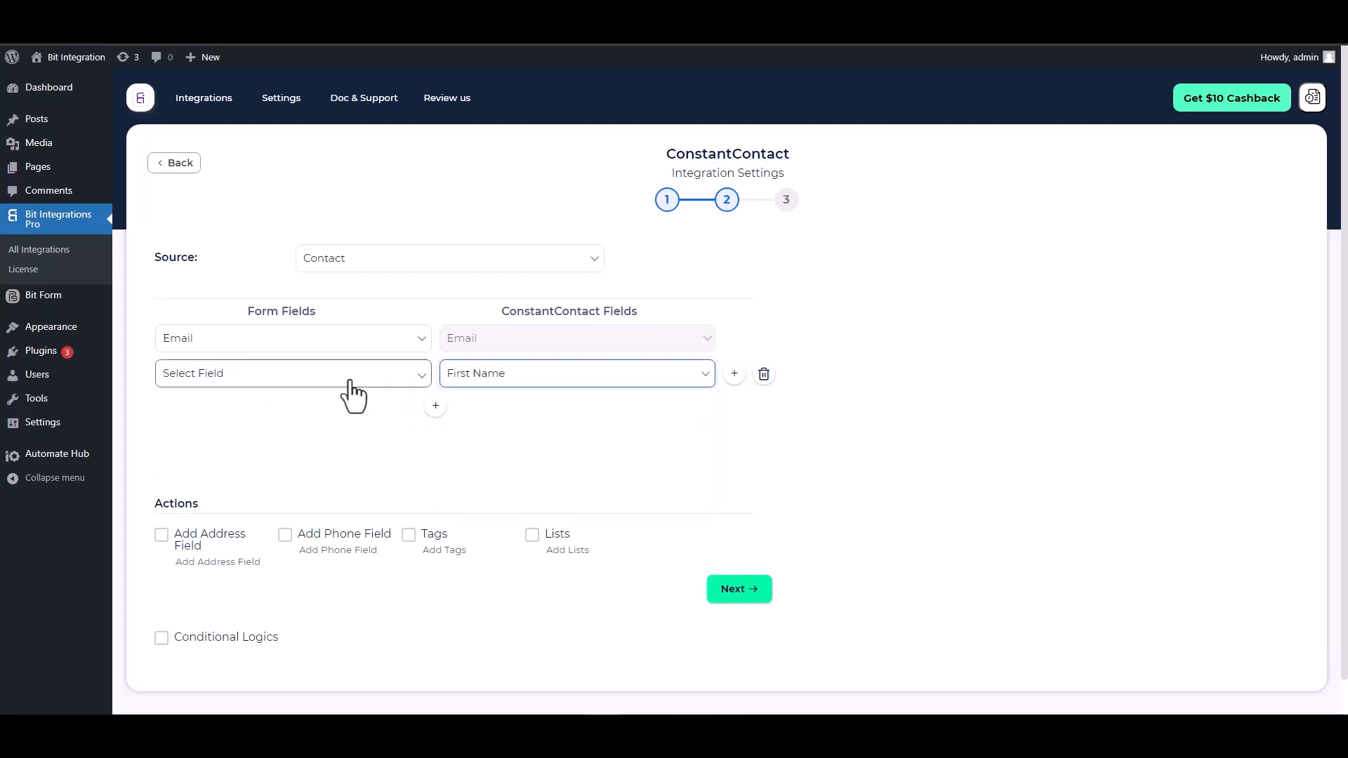
pyautogui.click(344, 379)
pyautogui.click(211, 451)
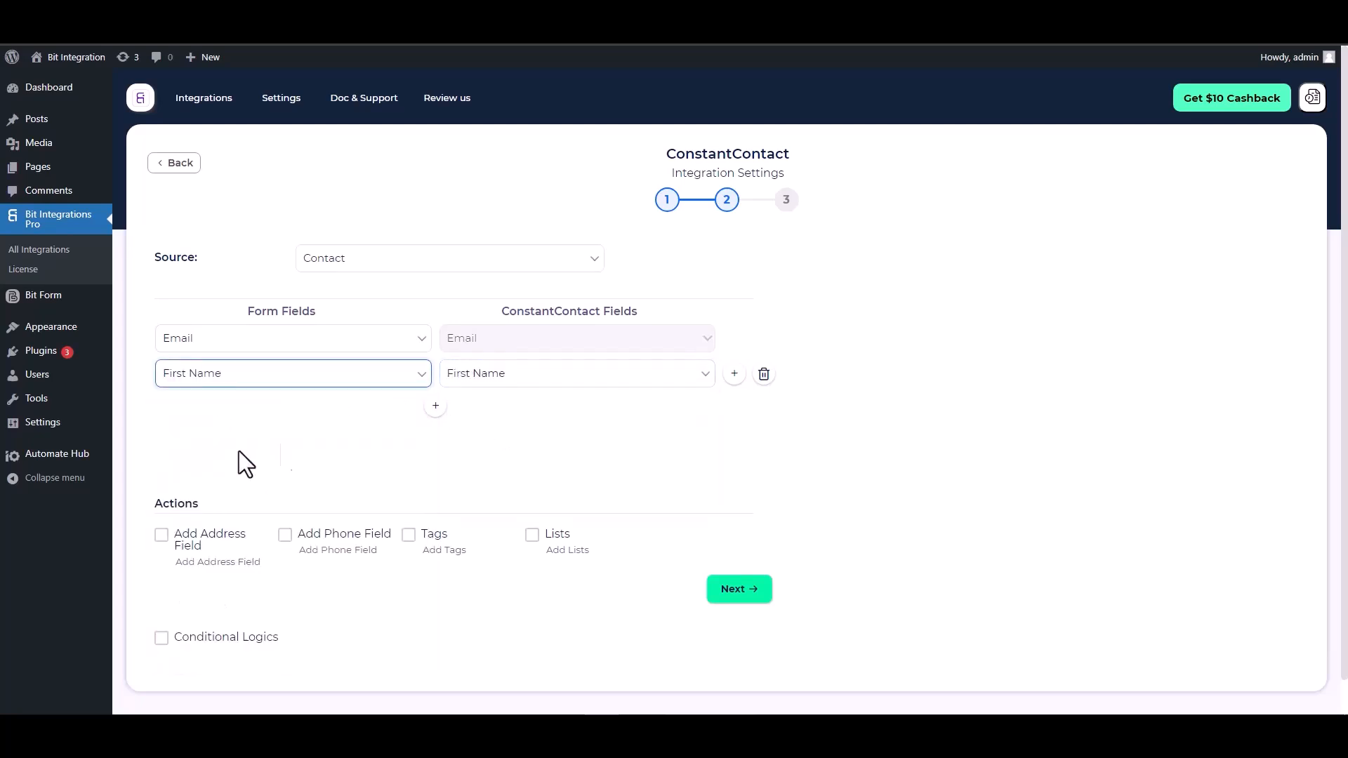
# Add a field mapping that links the form's Last Name to ConstantContact's Last Name.
pyautogui.click(435, 406)
pyautogui.click(476, 415)
pyautogui.click(474, 463)
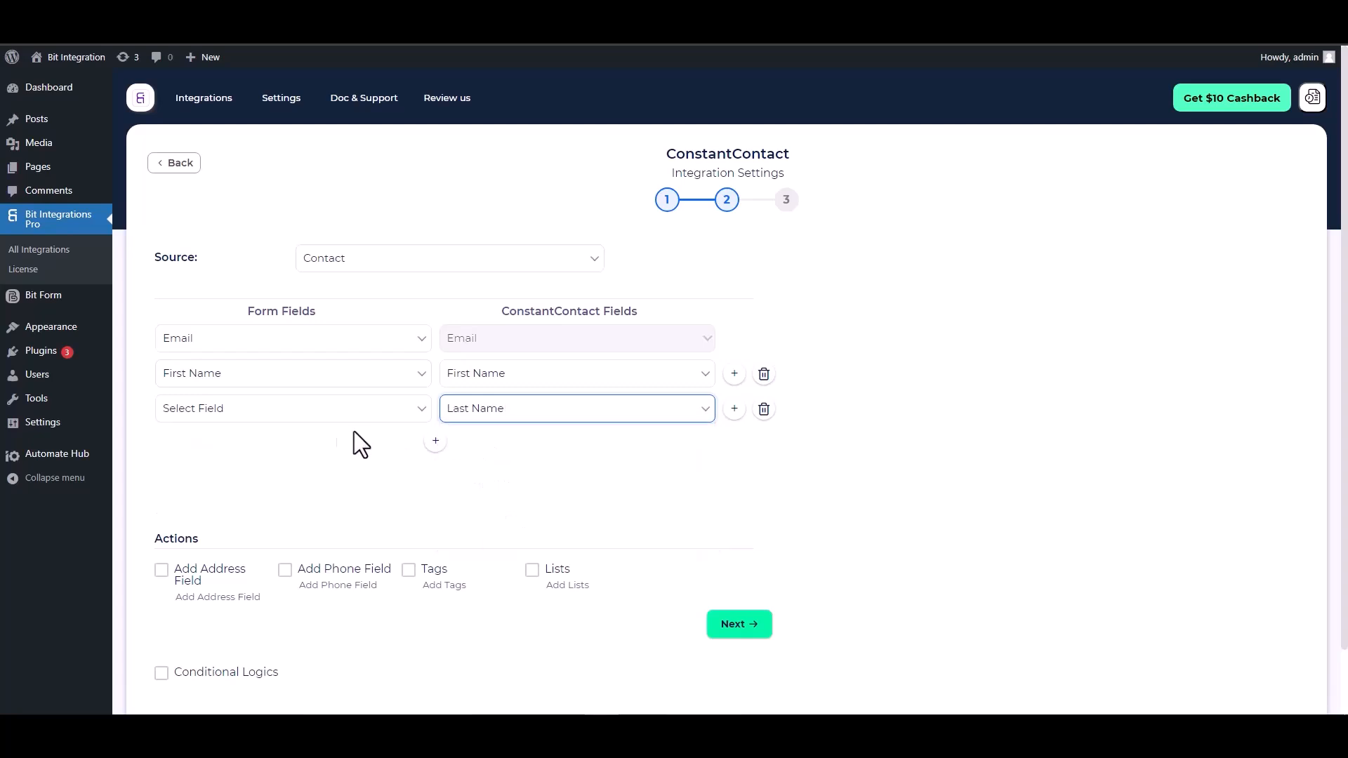
pyautogui.click(330, 409)
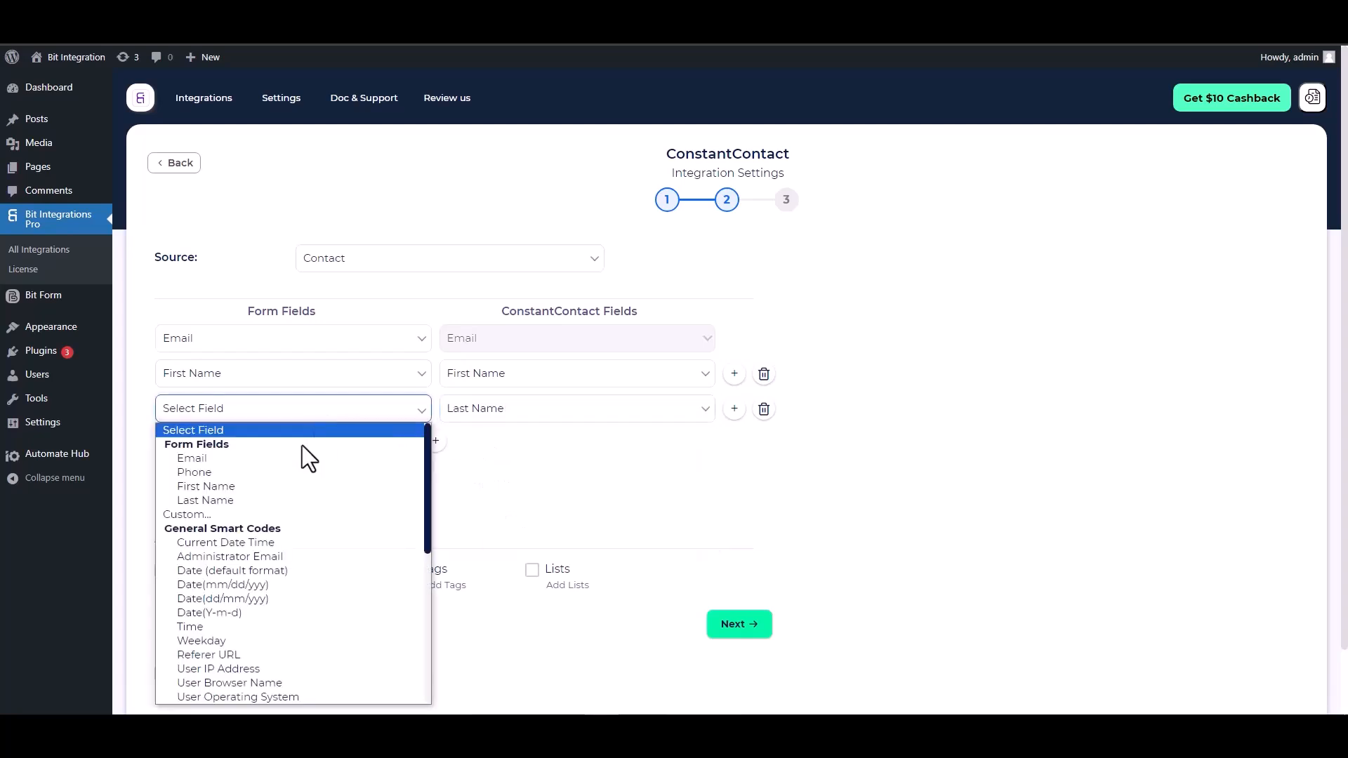
pyautogui.click(211, 498)
# Add a field mapping that links the form's Phone field to ConstantContact's Phone Number.
pyautogui.click(435, 442)
pyautogui.click(472, 445)
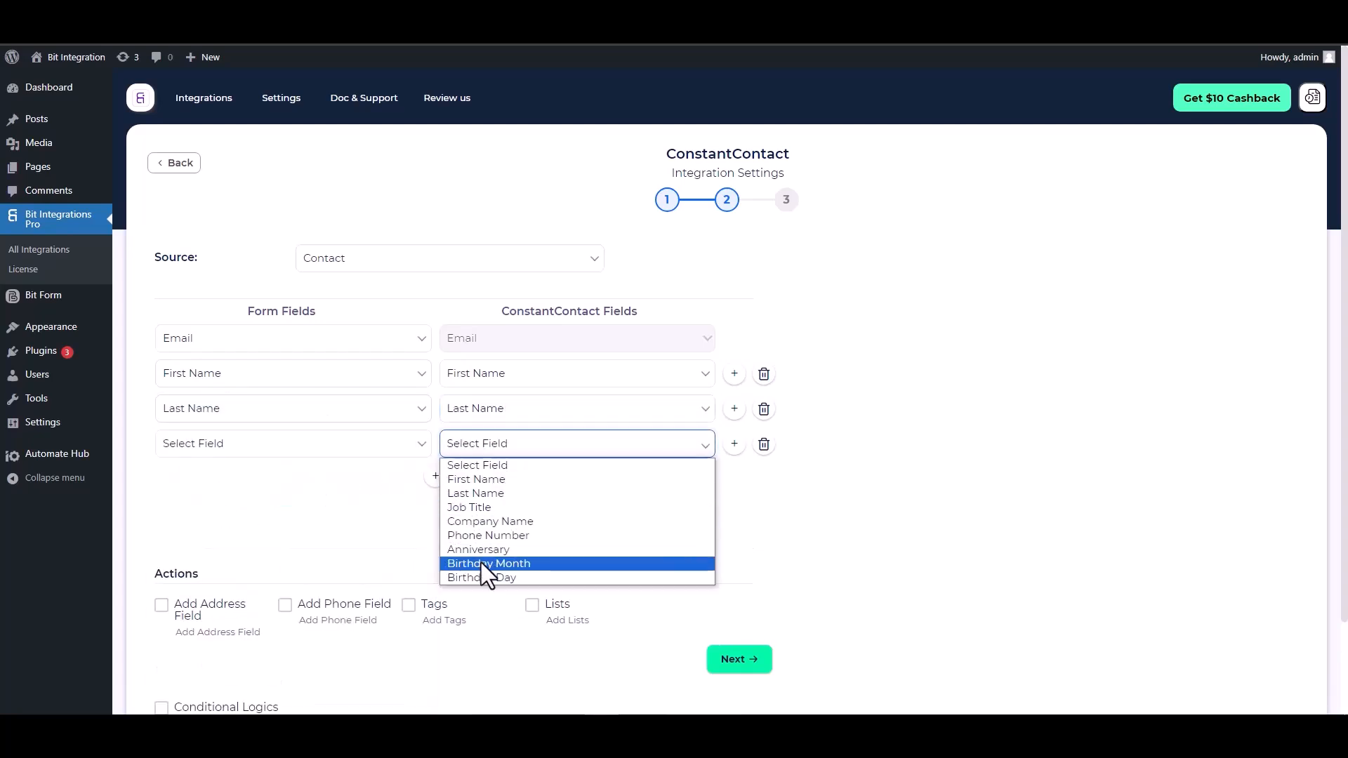
pyautogui.click(484, 536)
pyautogui.click(359, 449)
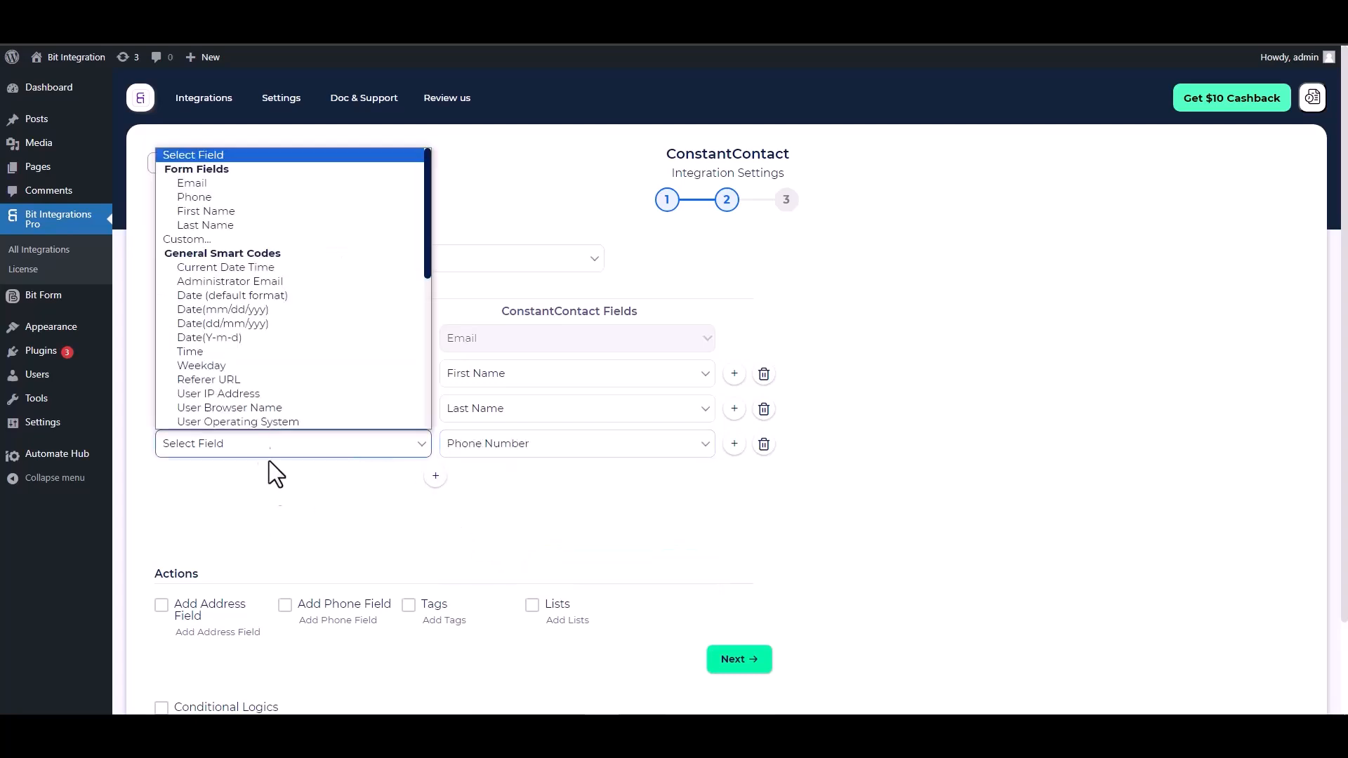
pyautogui.click(208, 197)
pyautogui.scroll(-2, 393, 471)
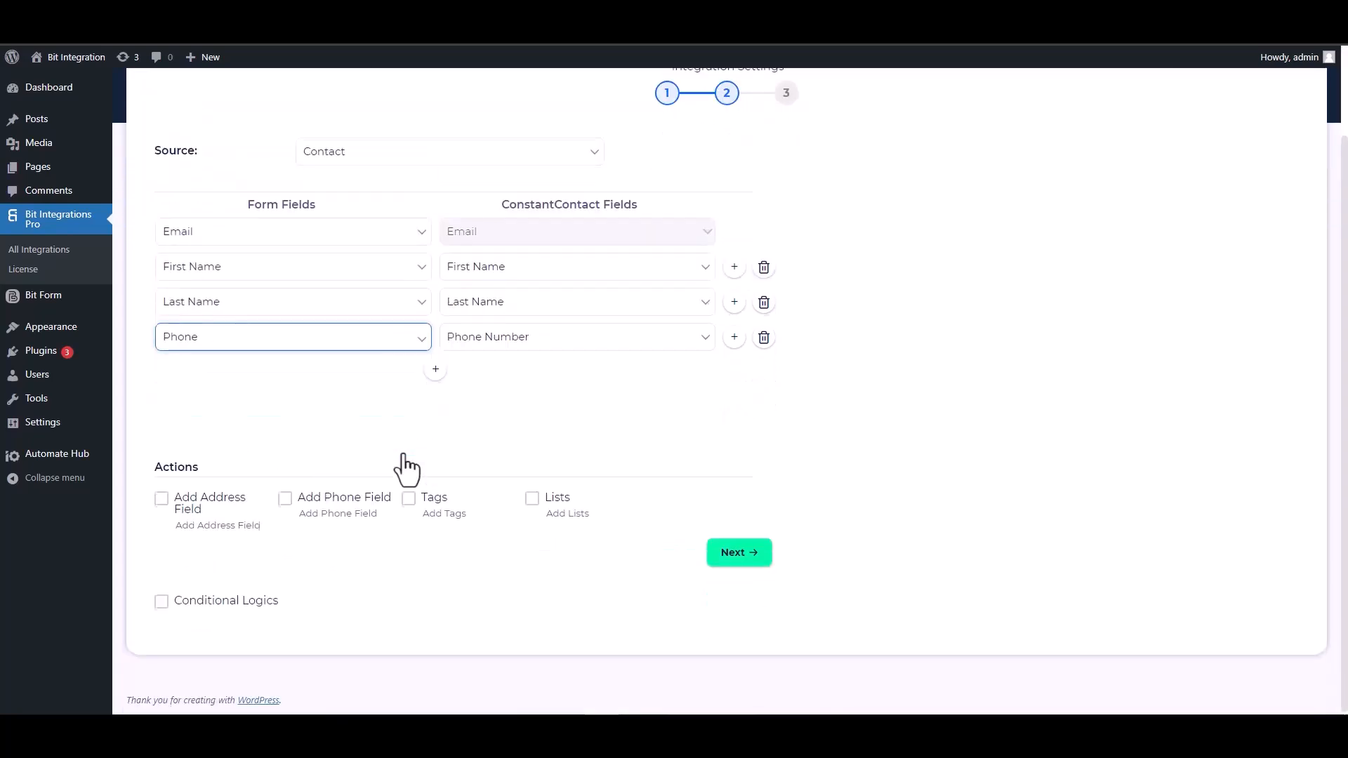
pyautogui.moveTo(201, 467); pyautogui.dragTo(161, 467)
pyautogui.click(274, 466)
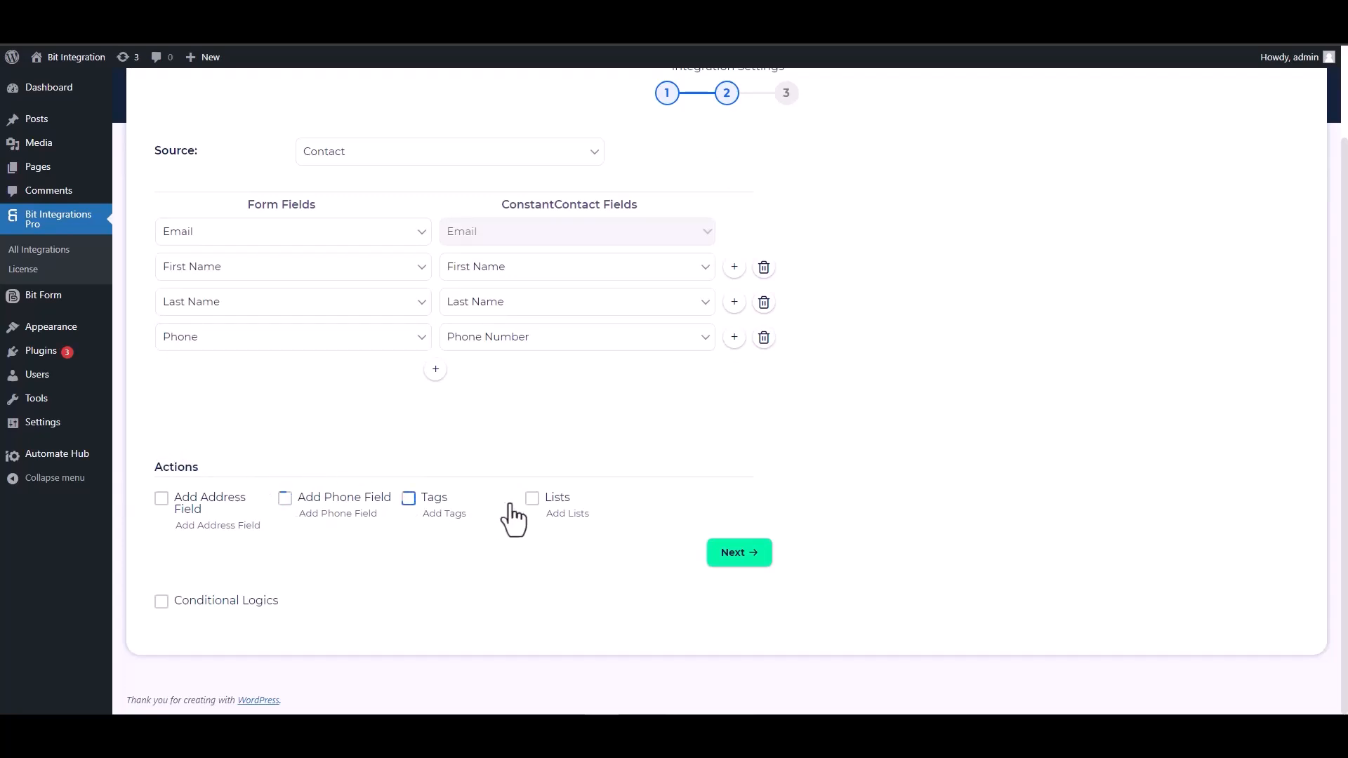
pyautogui.click(181, 608)
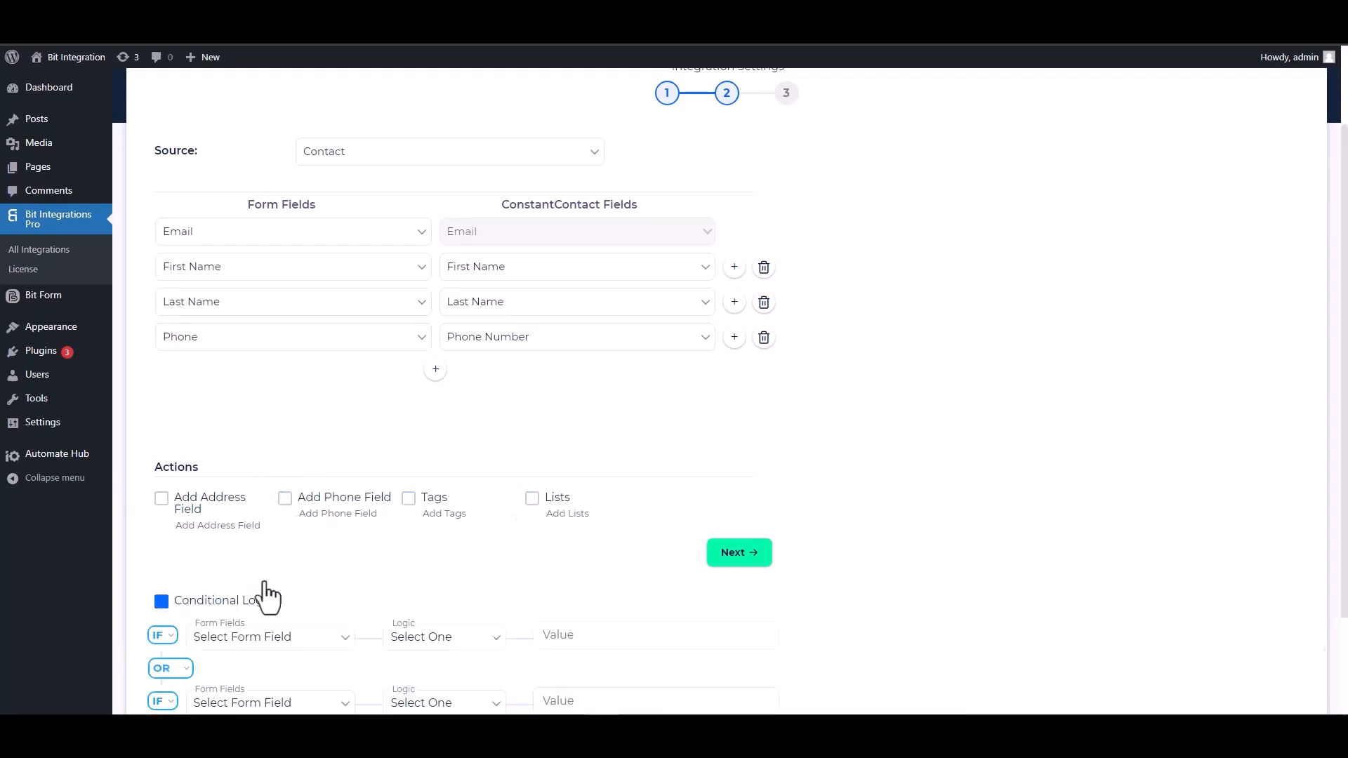
pyautogui.scroll(-1, 383, 528)
pyautogui.scroll(-2, 383, 528)
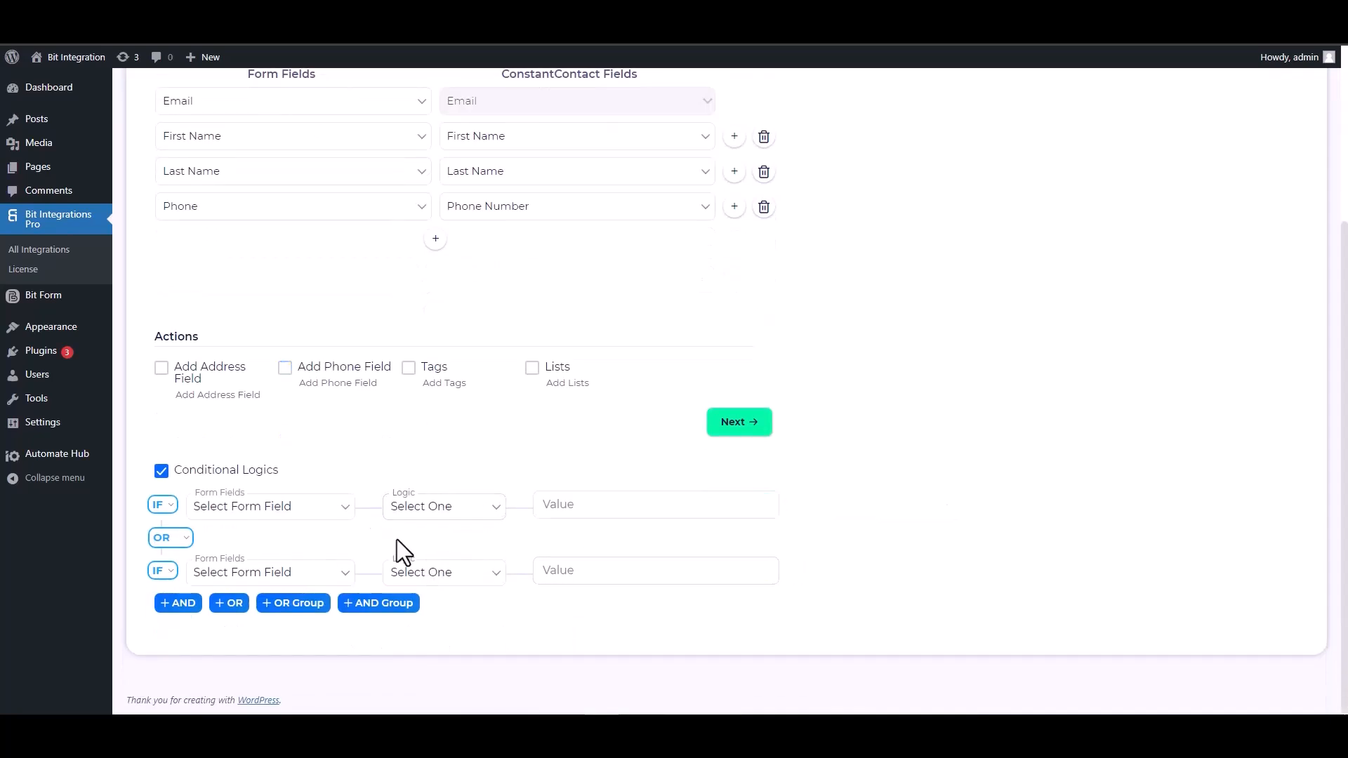
pyautogui.click(161, 470)
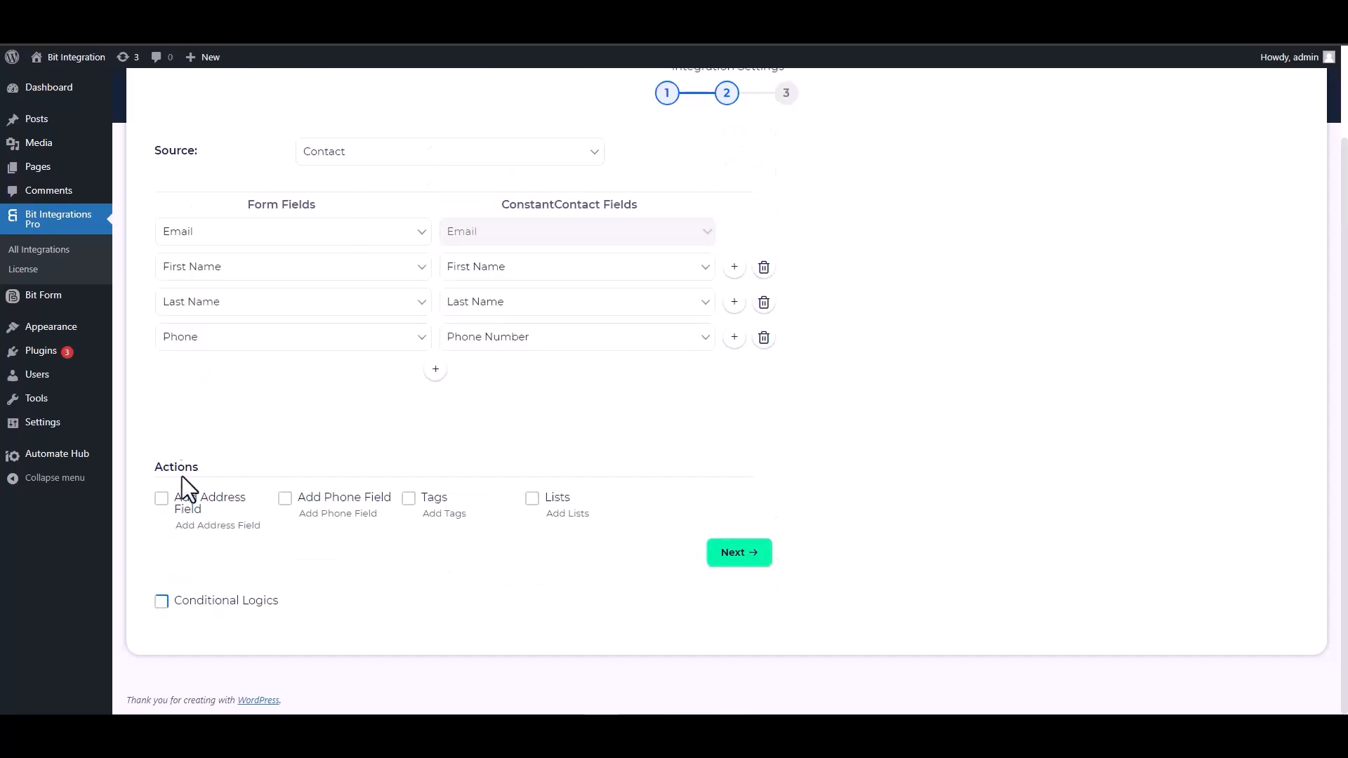
# Accept the field mappings without extra actions and finish the ConstantContact integration setup.
pyautogui.scroll(1, 639, 579)
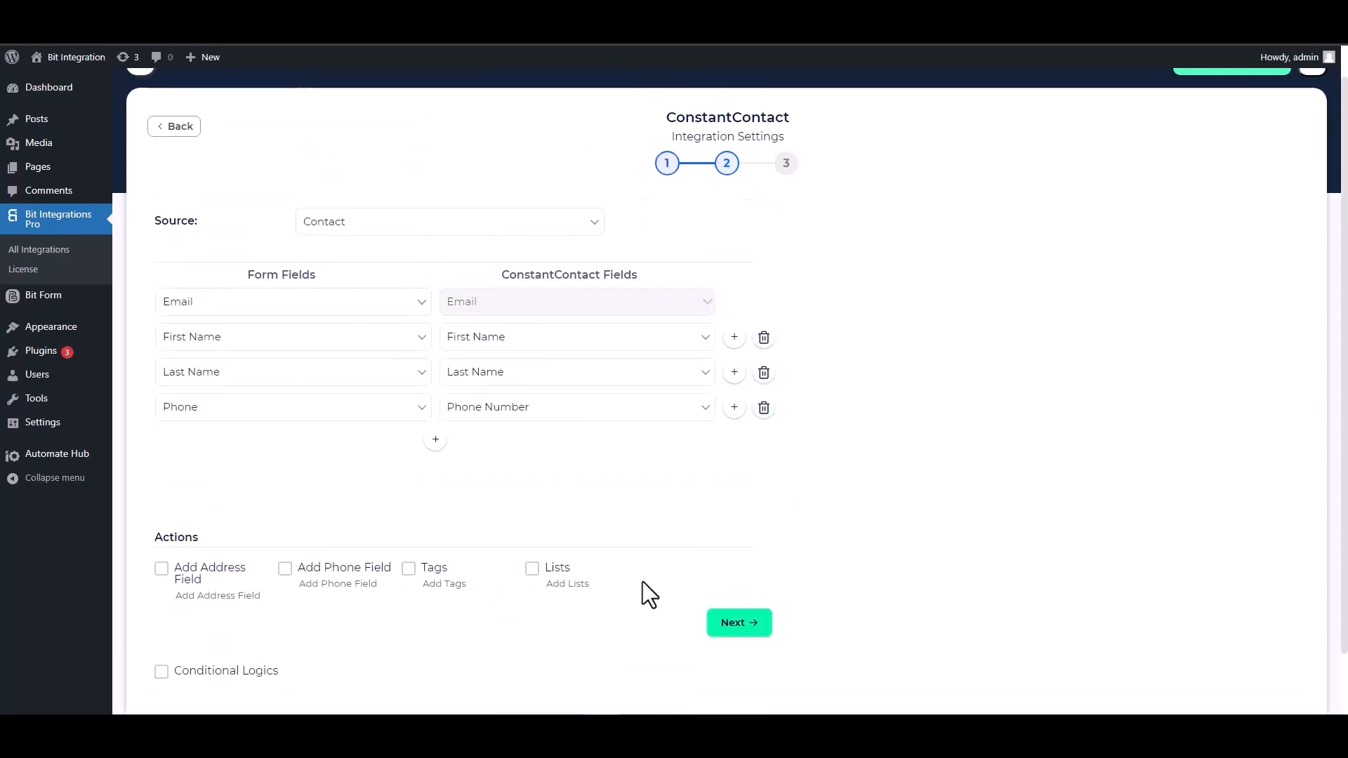
pyautogui.click(735, 624)
pyautogui.click(723, 304)
pyautogui.click(724, 303)
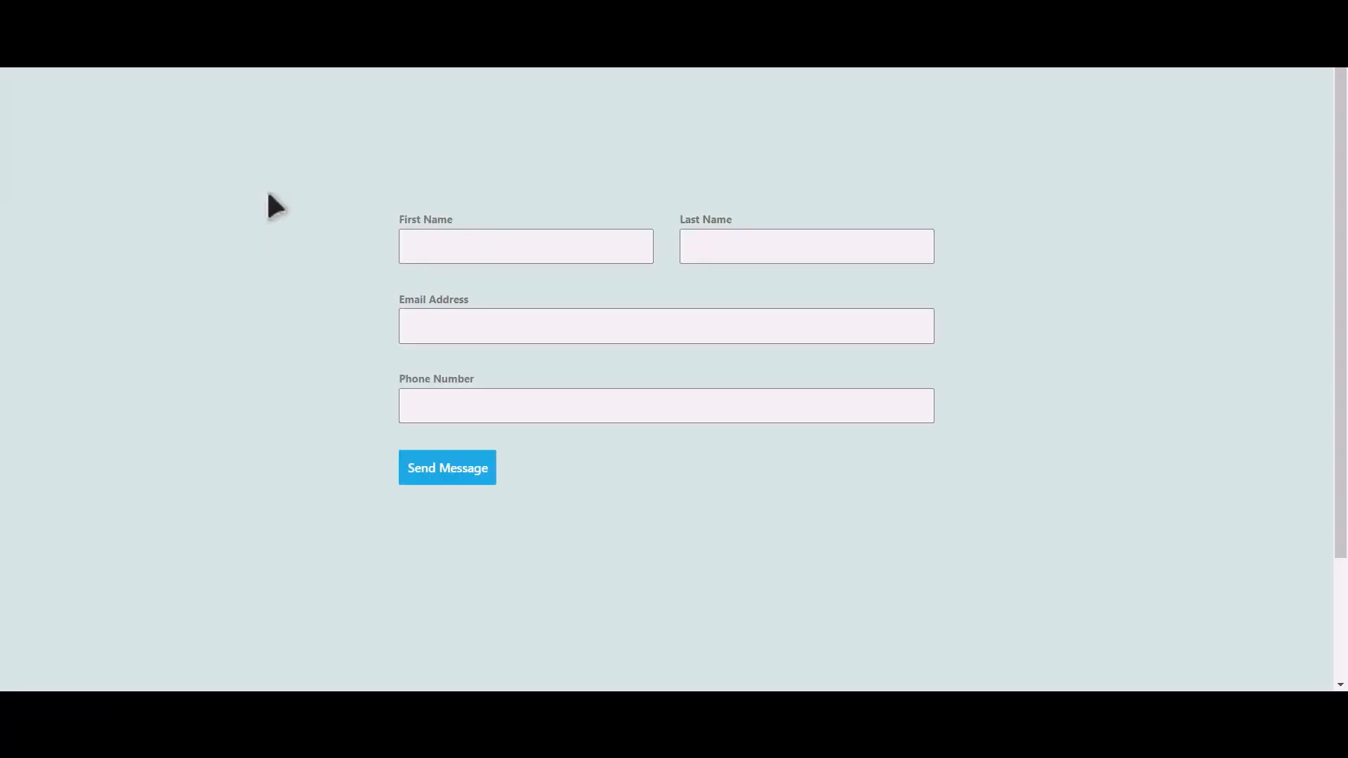
# Submit the contact form with first name Bit, last name Integrations, and the contact's email address and phone number.
pyautogui.click(546, 251)
pyautogui.write('Integrations')
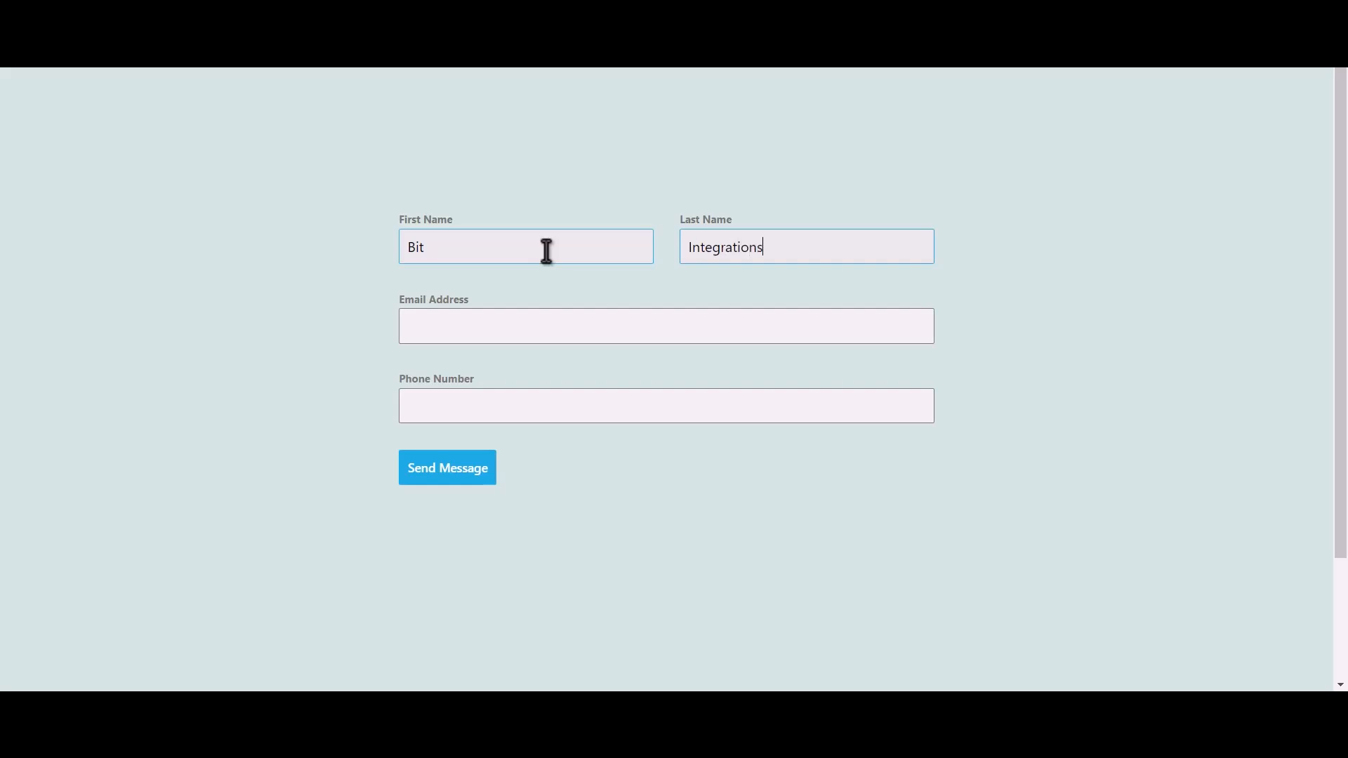
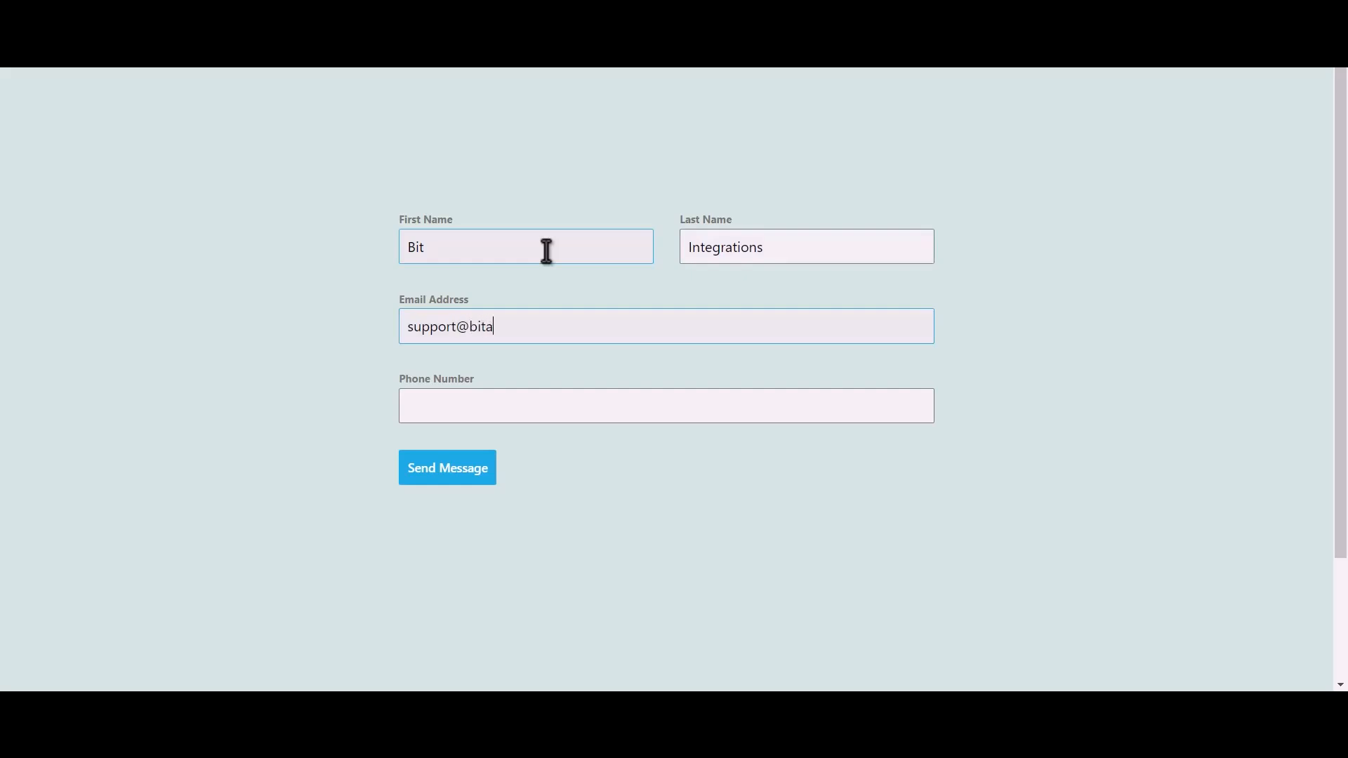
pyautogui.write('444555666')
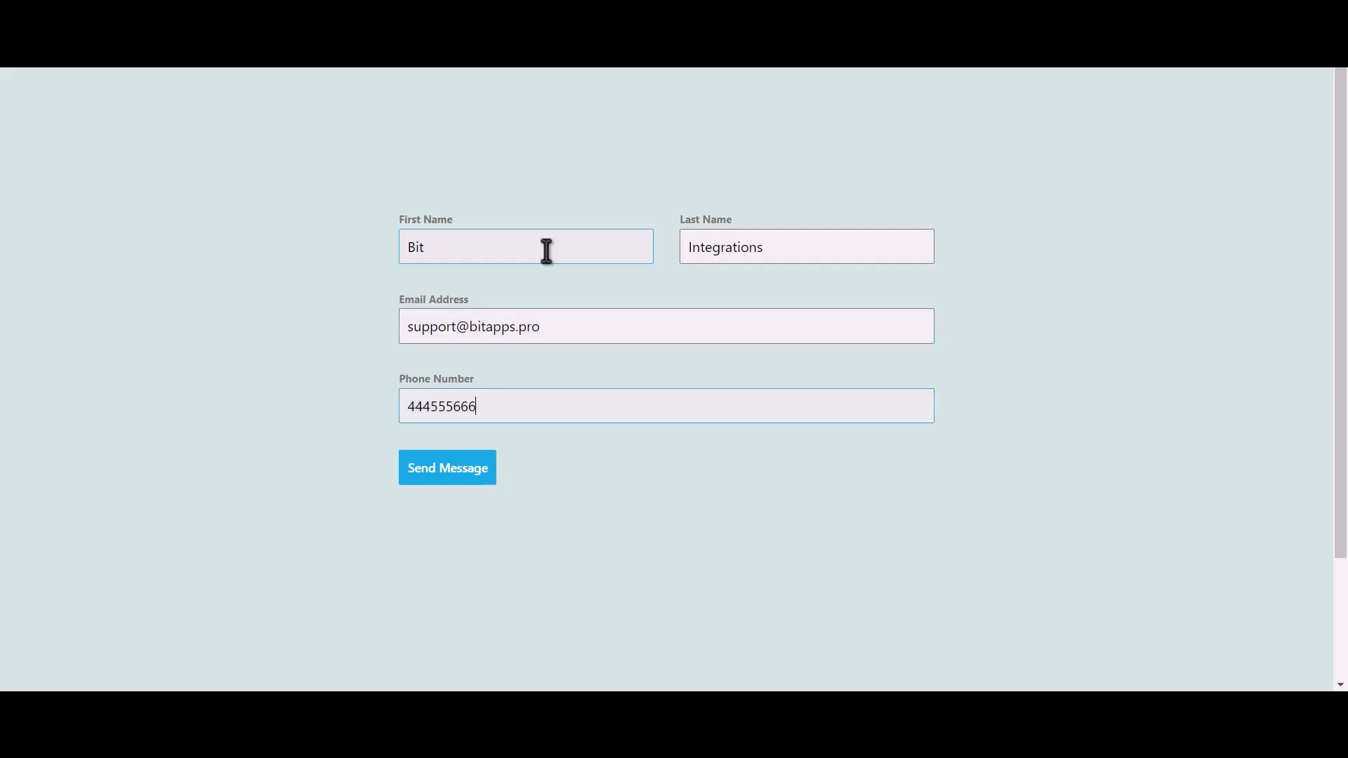
pyautogui.click(460, 476)
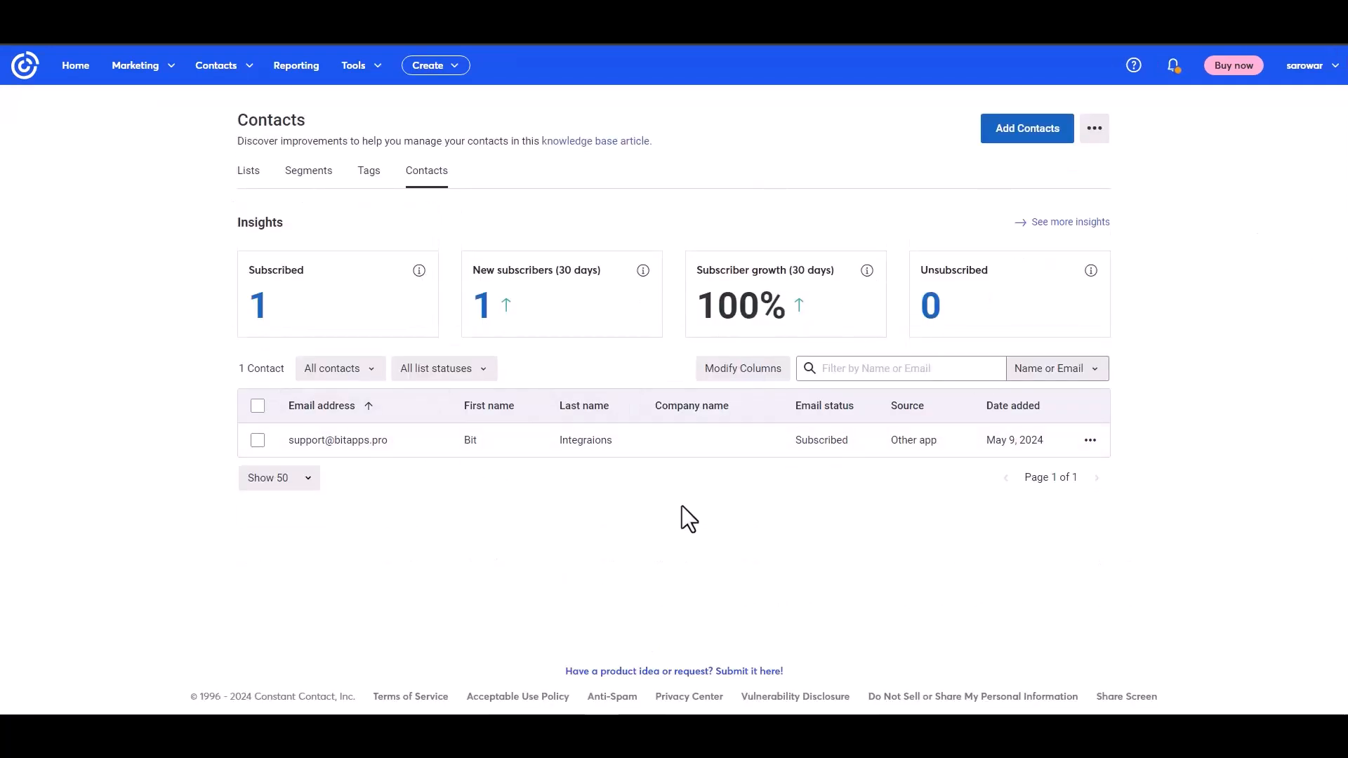
# Open the submitted contact's details in Constant Contact and check how it was added and its basic details.
pyautogui.click(346, 440)
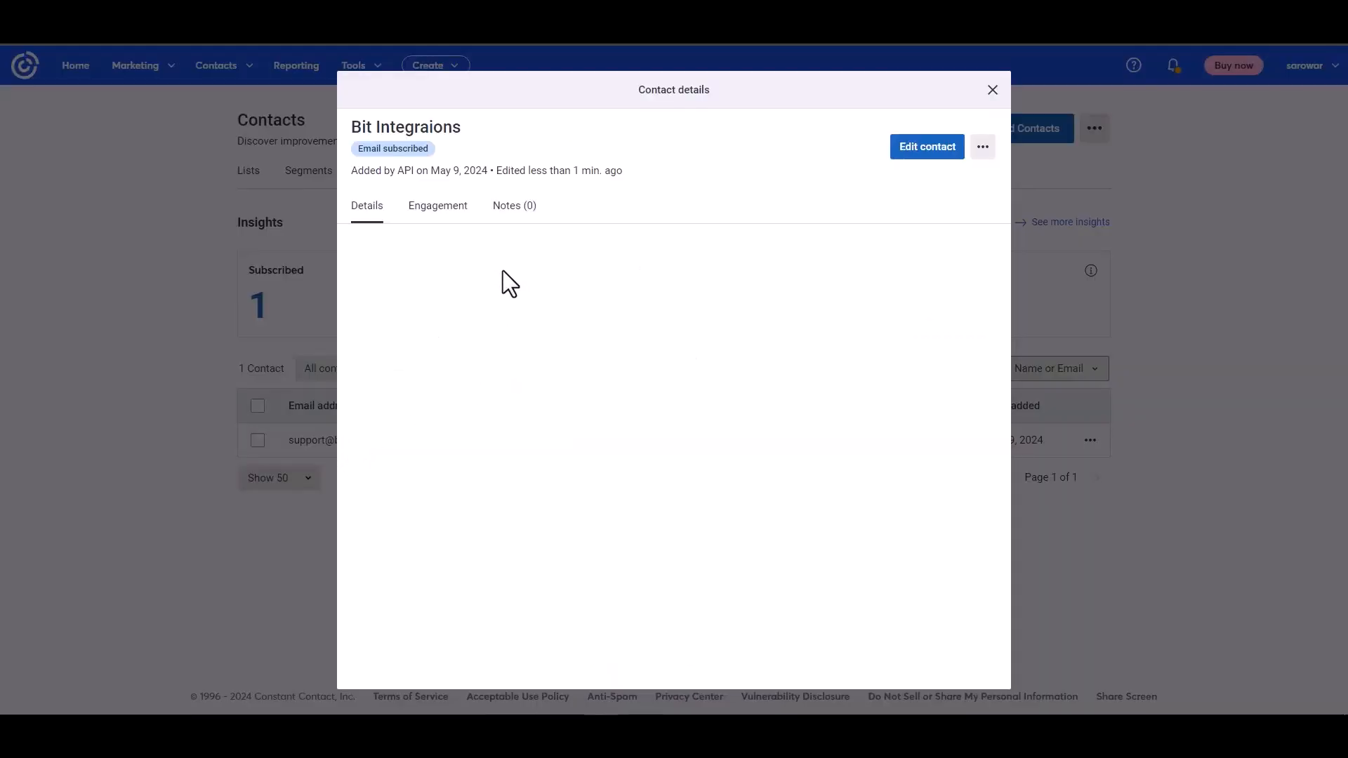
pyautogui.moveTo(356, 171); pyautogui.dragTo(442, 175)
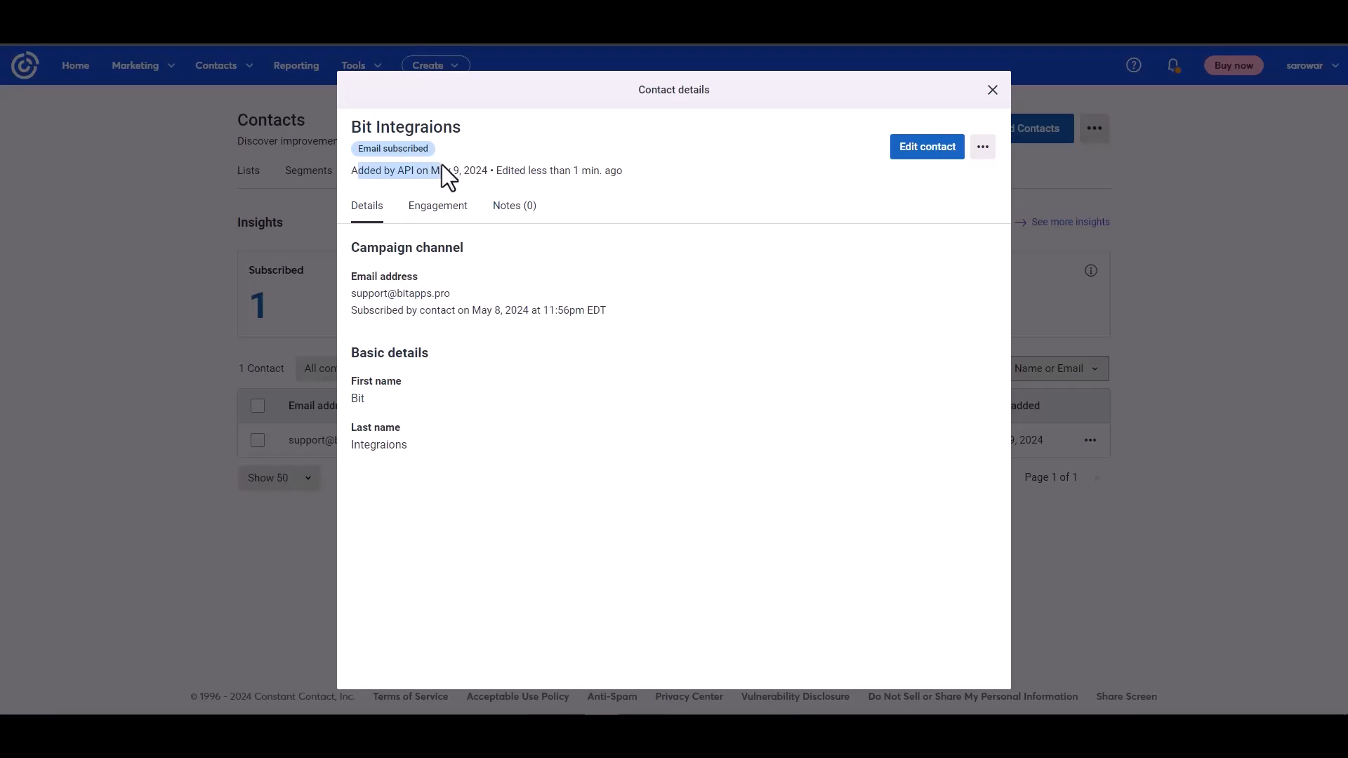
pyautogui.click(539, 364)
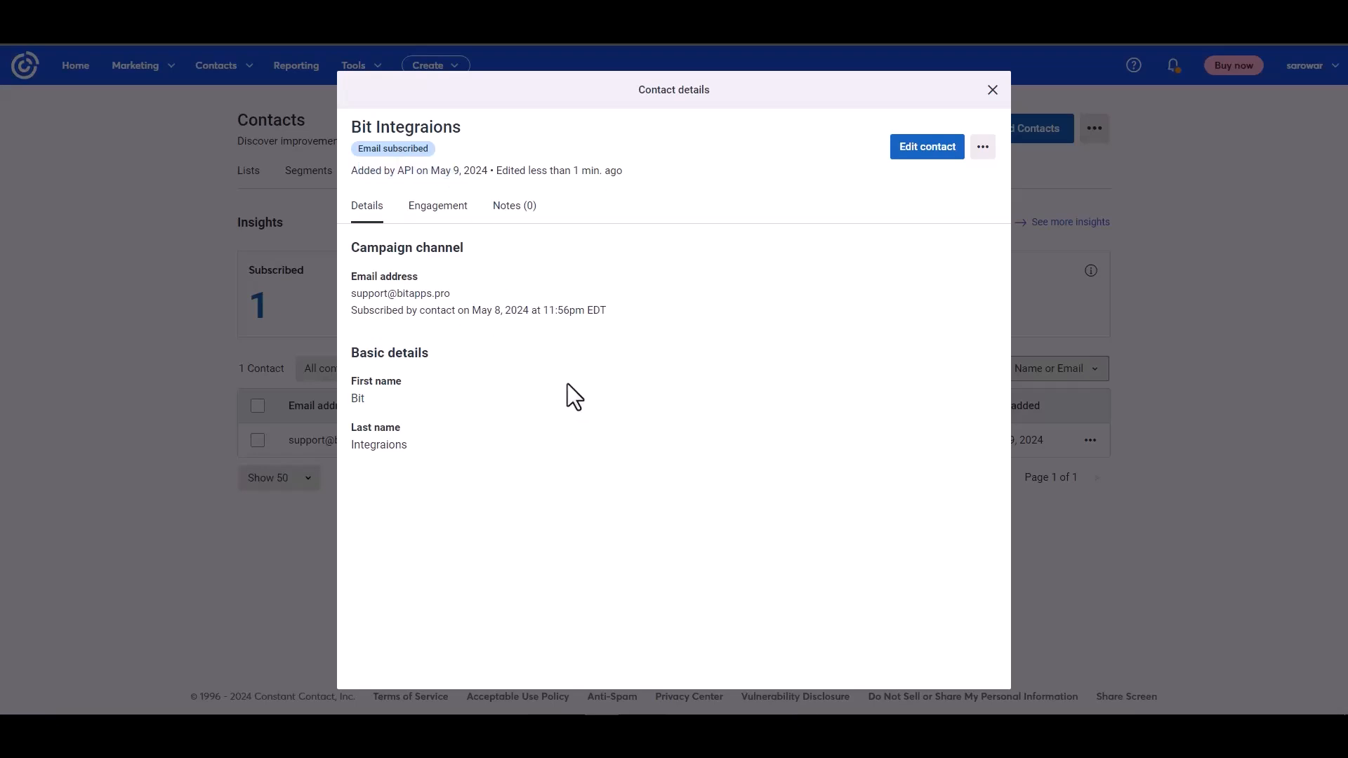